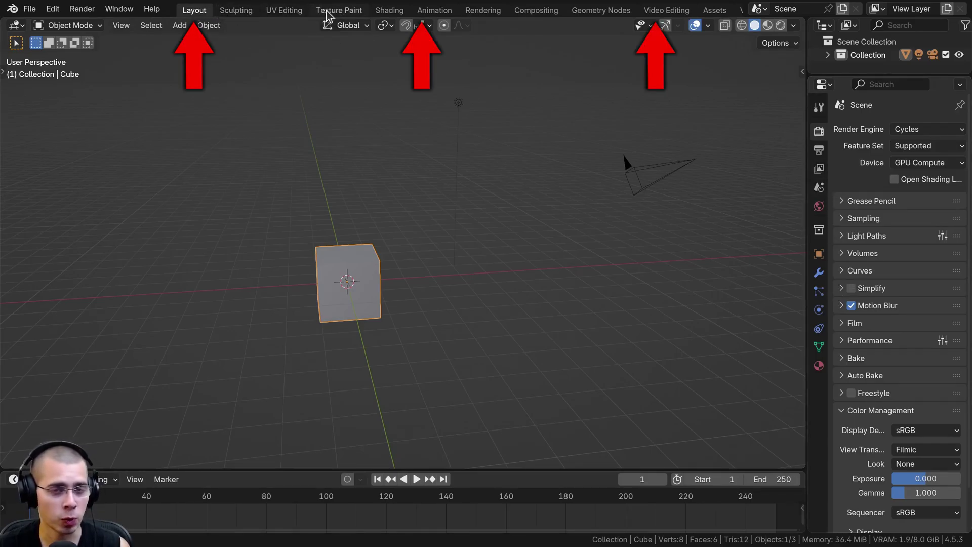
Look through the UV Editing, Texture Paint, Shading, Animation, Rendering and Compositing workspaces to compare their area layouts
click(273, 11)
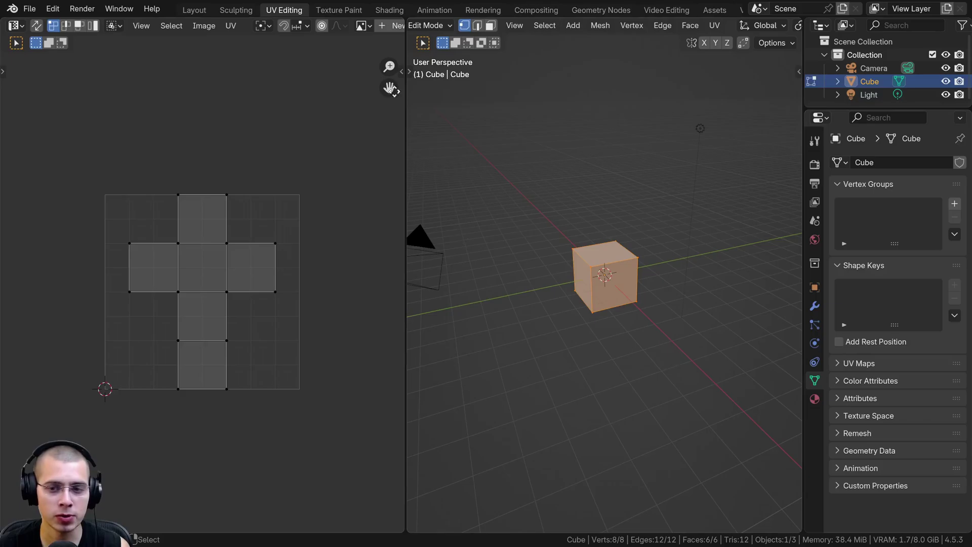
click(339, 10)
click(389, 10)
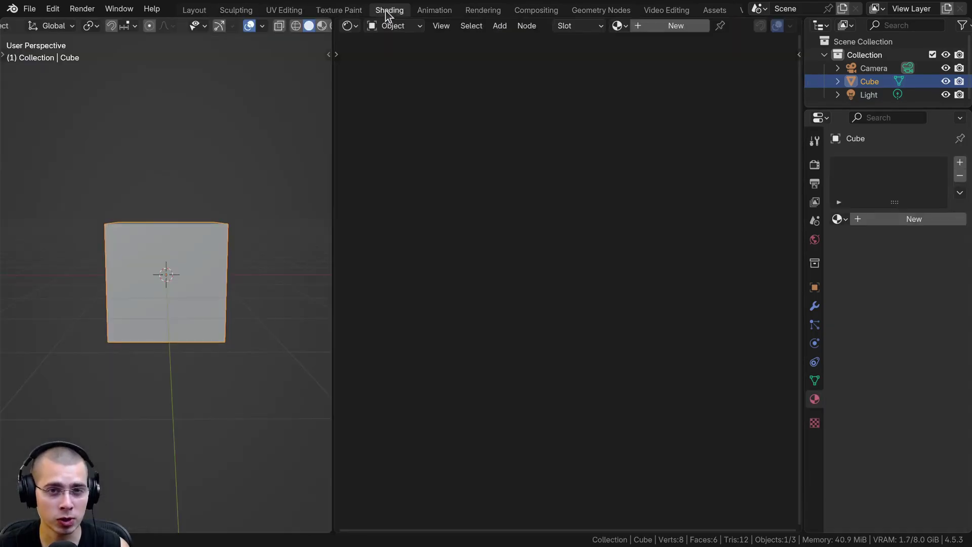
click(431, 10)
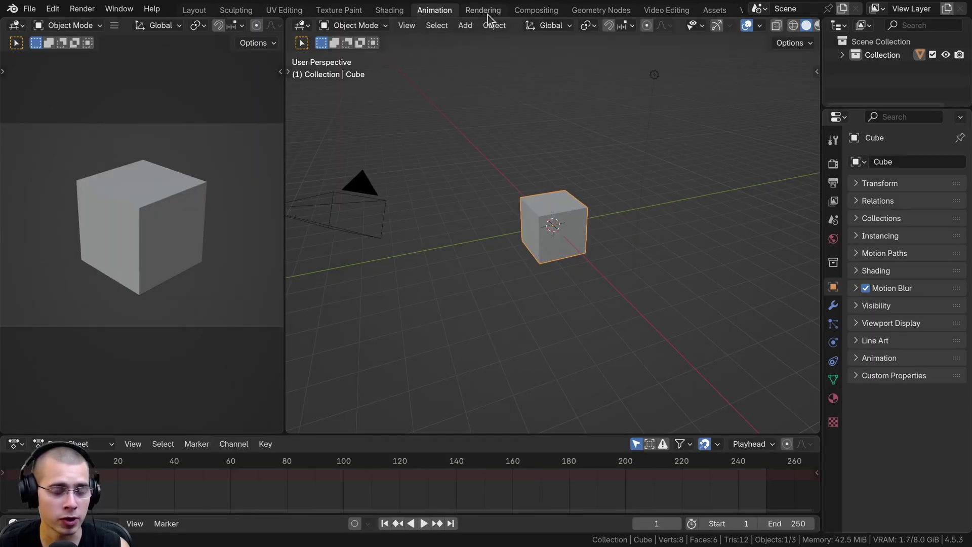
click(485, 12)
click(537, 11)
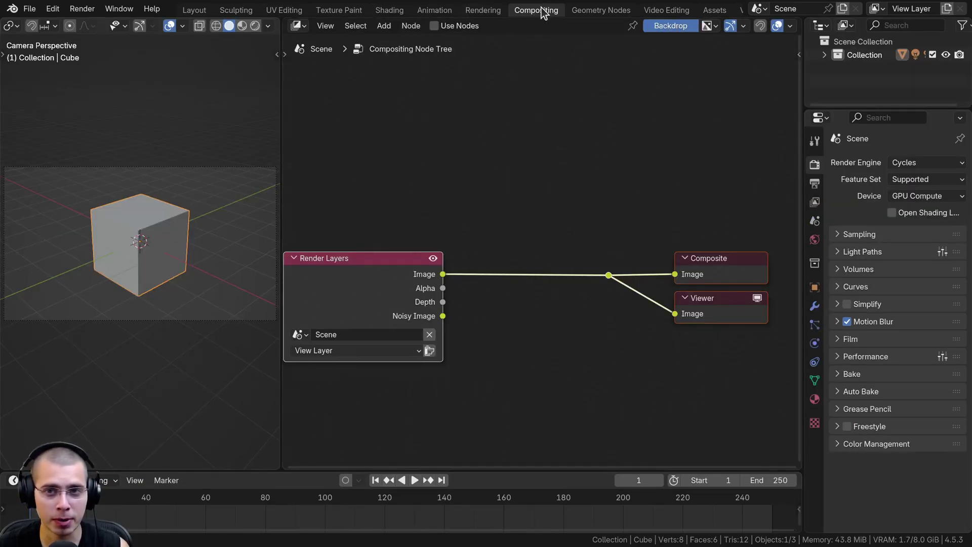
click(431, 10)
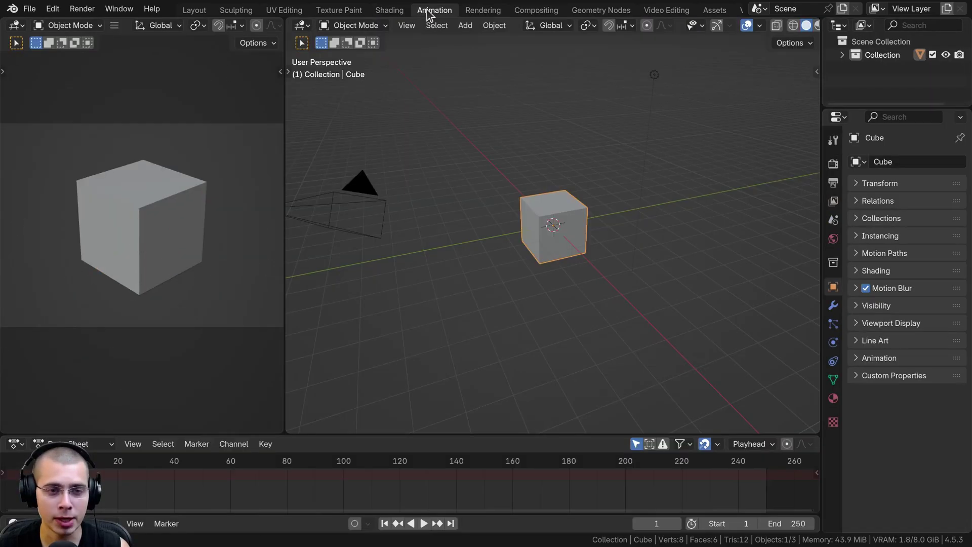
Revisit the Shading, Texture Paint, UV Editing and Sculpting workspaces and return to the Layout workspace
click(338, 10)
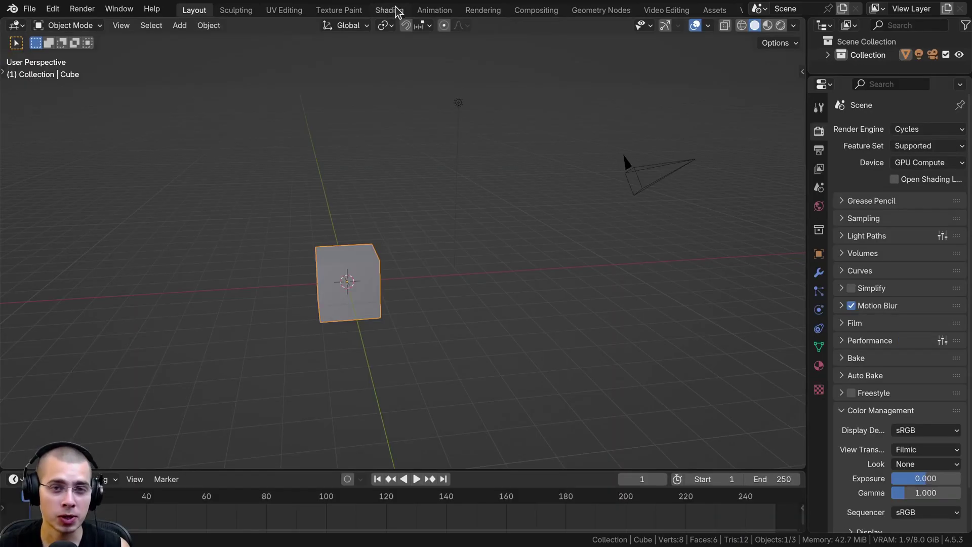
click(395, 10)
click(338, 10)
click(284, 10)
click(236, 11)
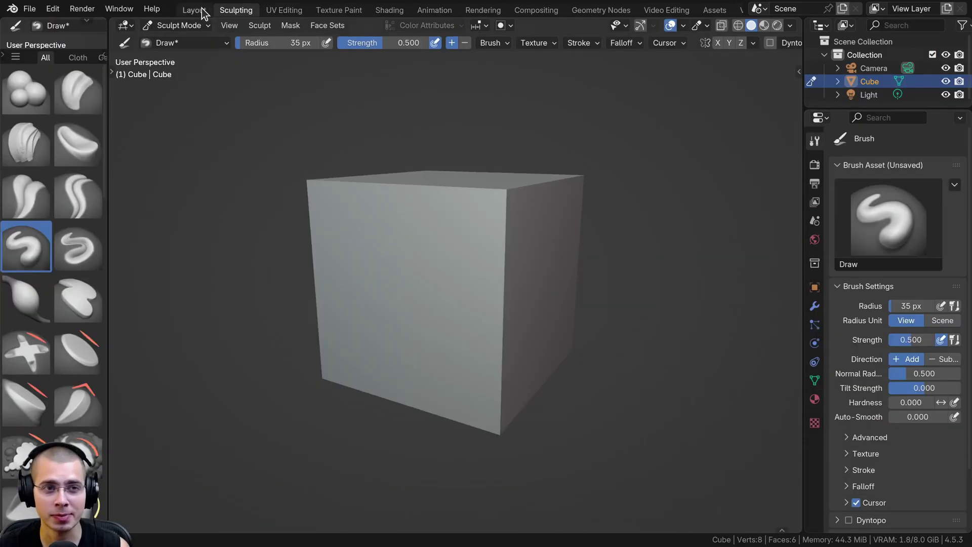
click(194, 10)
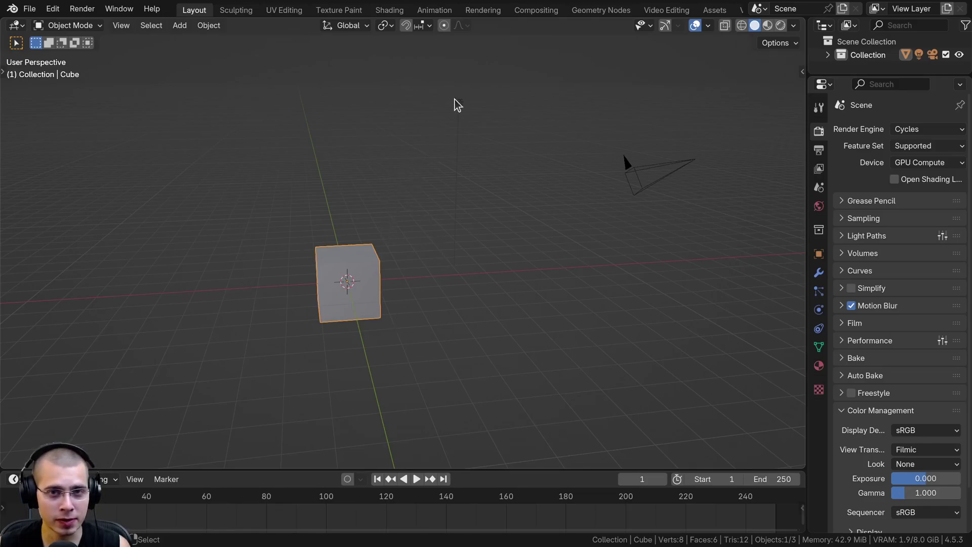
click(391, 12)
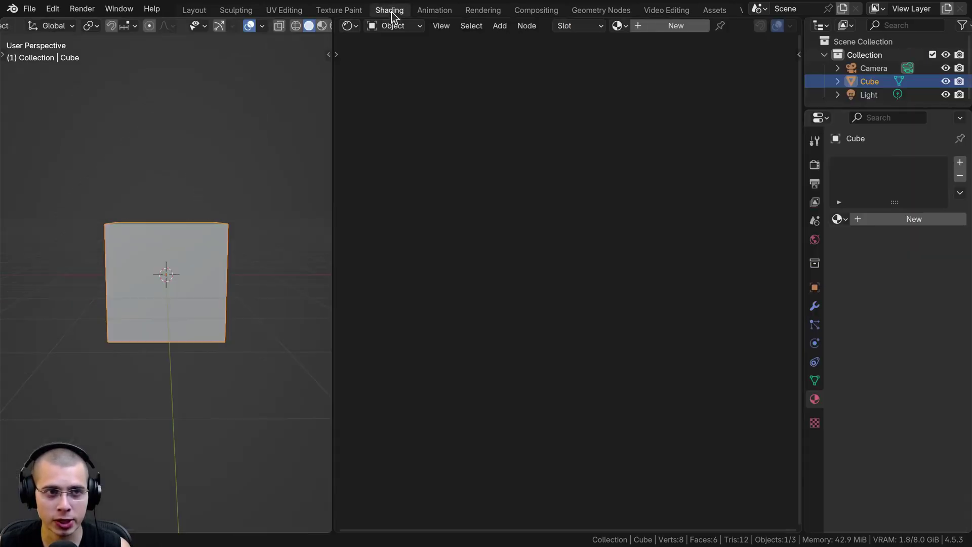
click(194, 11)
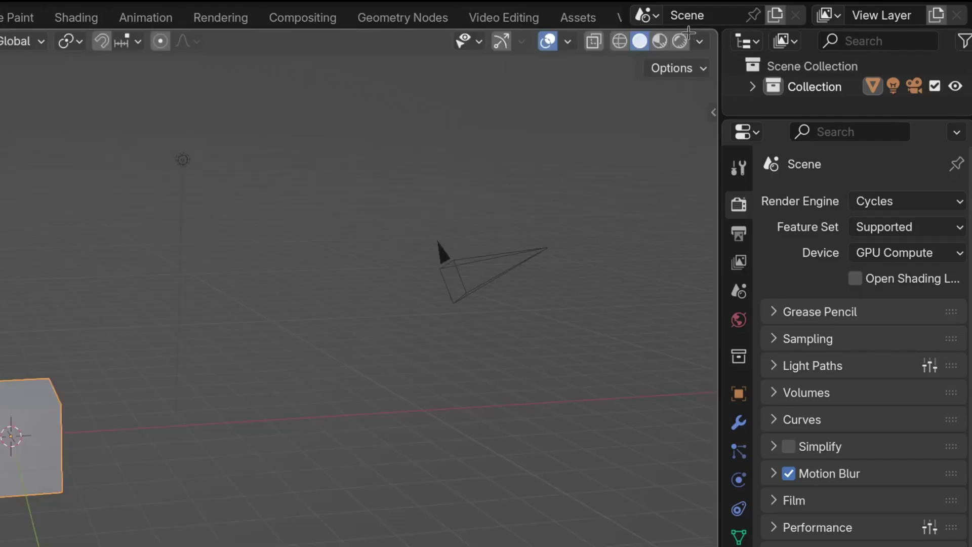
Split the 3D viewport into two side-by-side areas of about equal width and view the cube from above in the first one
drag(712, 34, 328, 269)
drag(553, 172, 410, 152)
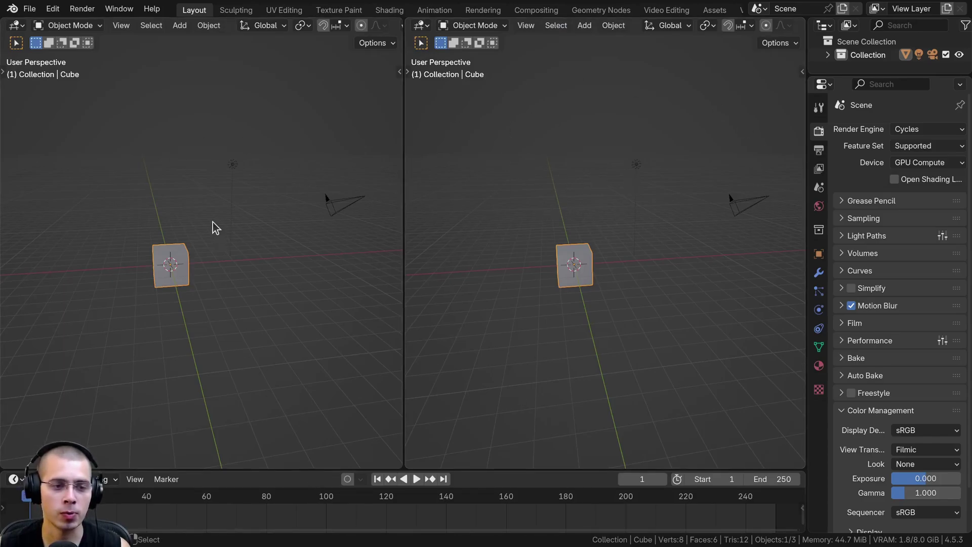
middle_drag(213, 223, 211, 287)
scroll(212, 295, up, 5)
middle_drag(261, 258, 300, 241)
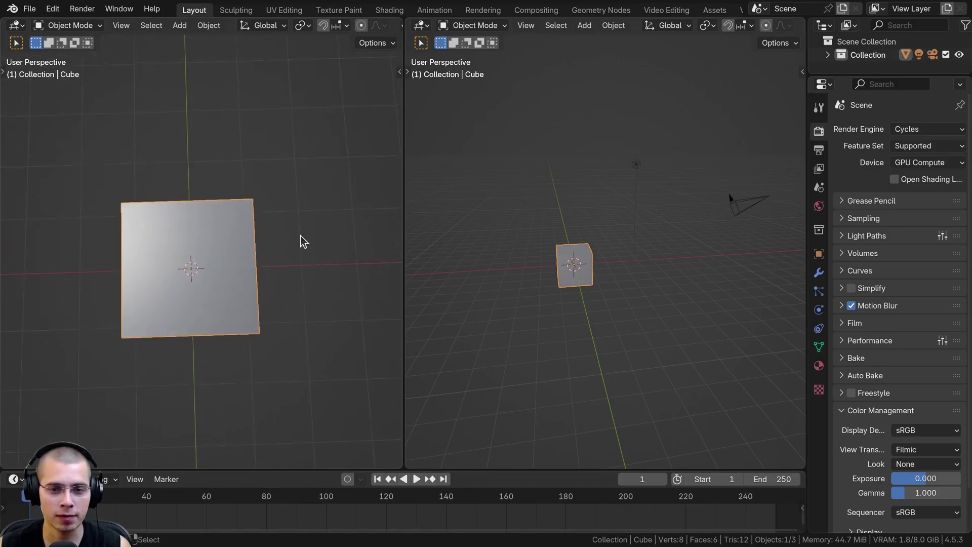
View the cube close up from the front in the second viewport, independently of the first viewport's top-down angle
scroll(583, 263, up, 3)
middle_drag(582, 263, 658, 202)
scroll(686, 194, up, 2)
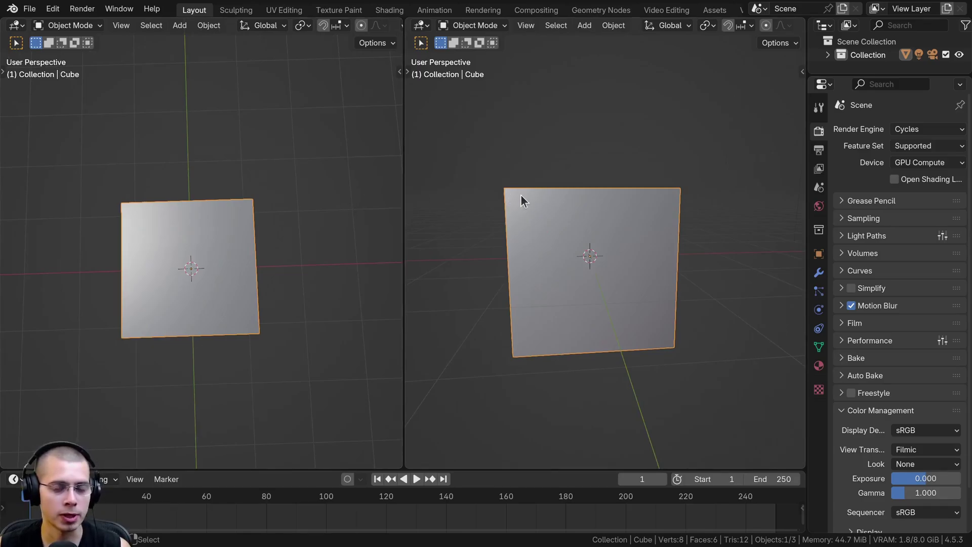
middle_drag(520, 194, 506, 212)
middle_drag(248, 230, 279, 215)
middle_drag(545, 208, 549, 224)
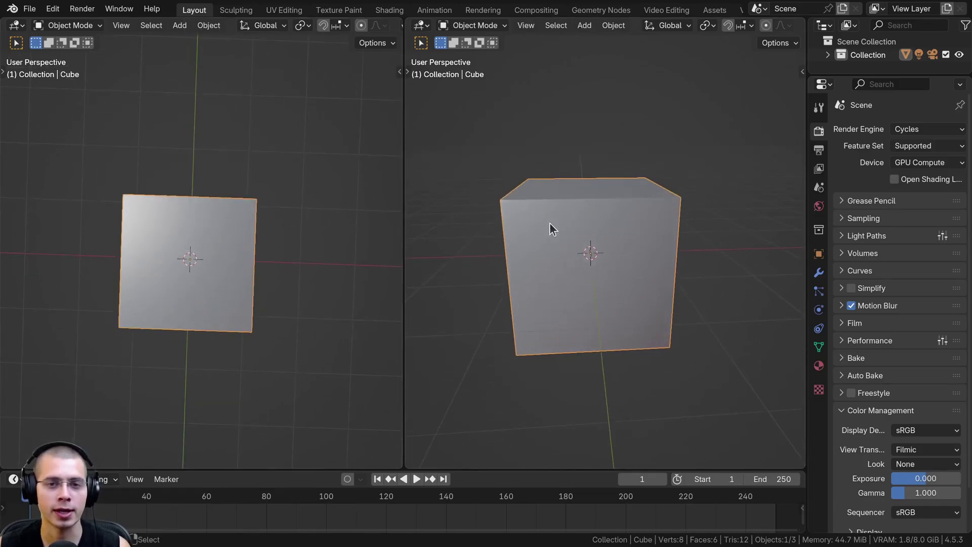
Examine the editor types offered for both 3D viewports, the Properties editor, the Outliner and the Timeline without changing any of them
click(16, 26)
click(24, 54)
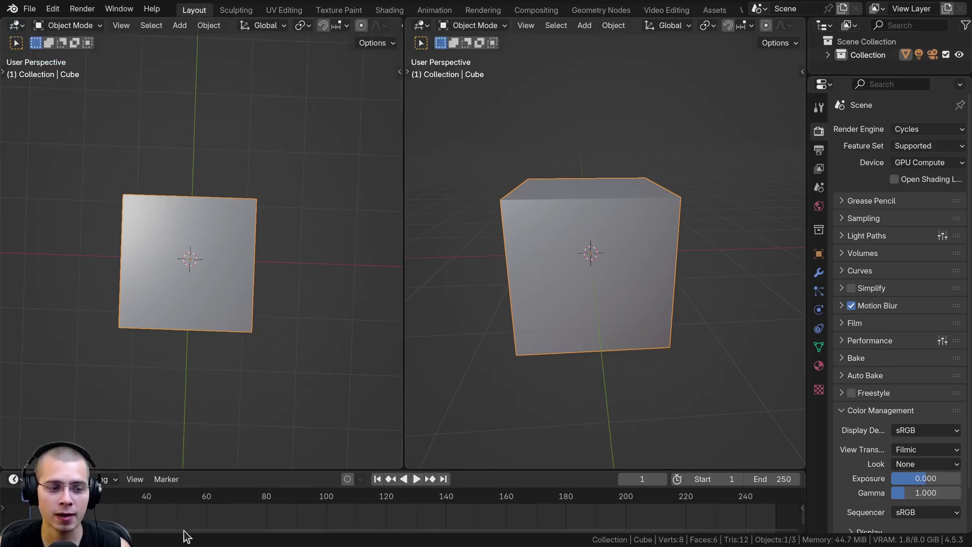
click(424, 26)
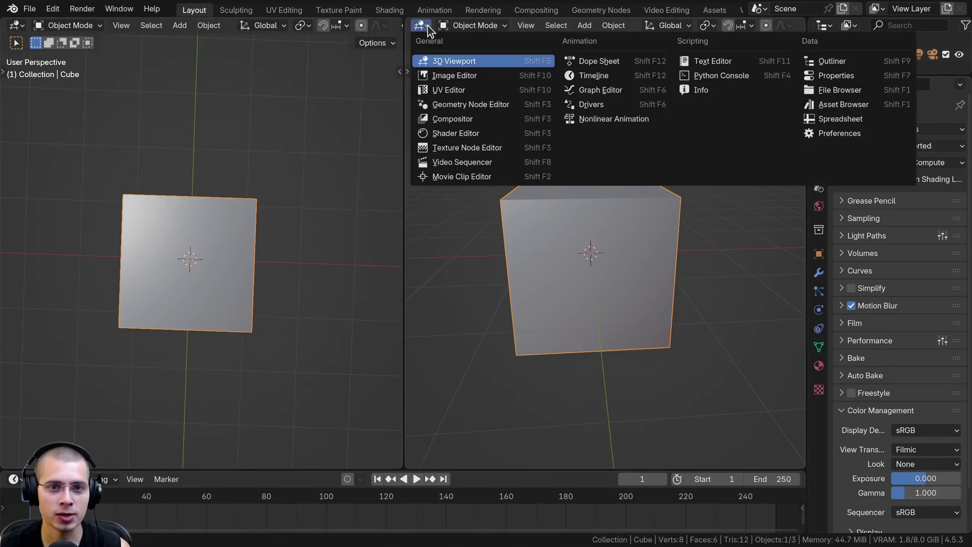
click(433, 61)
click(421, 26)
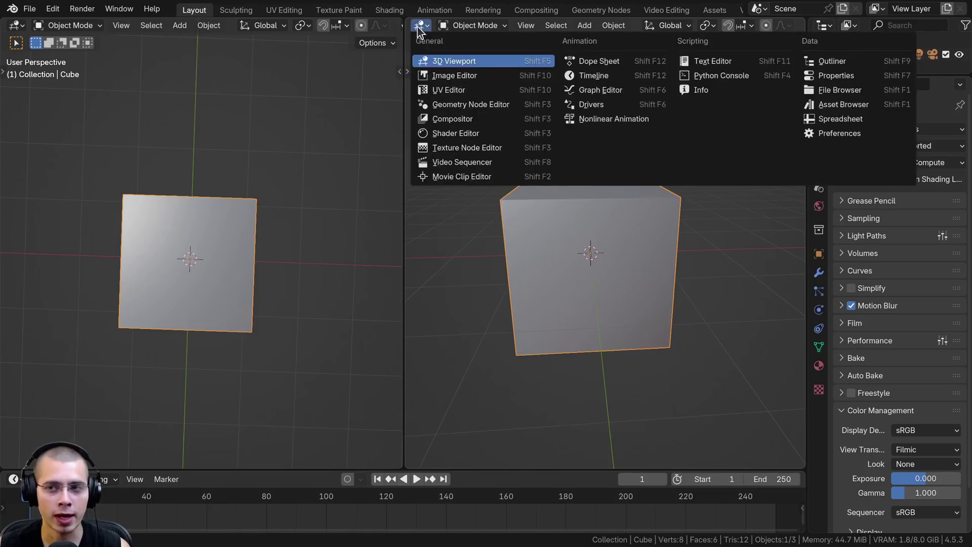
key(Escape)
click(824, 84)
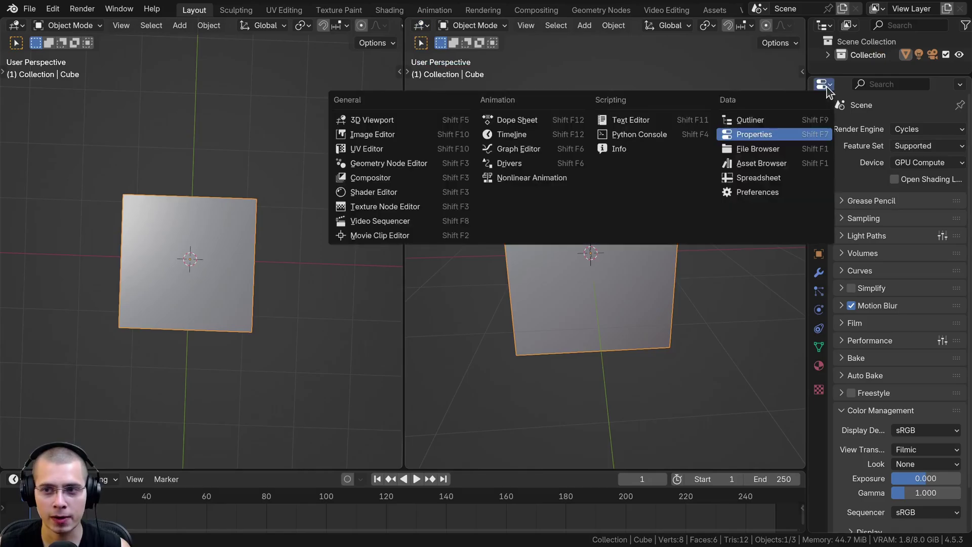
click(824, 30)
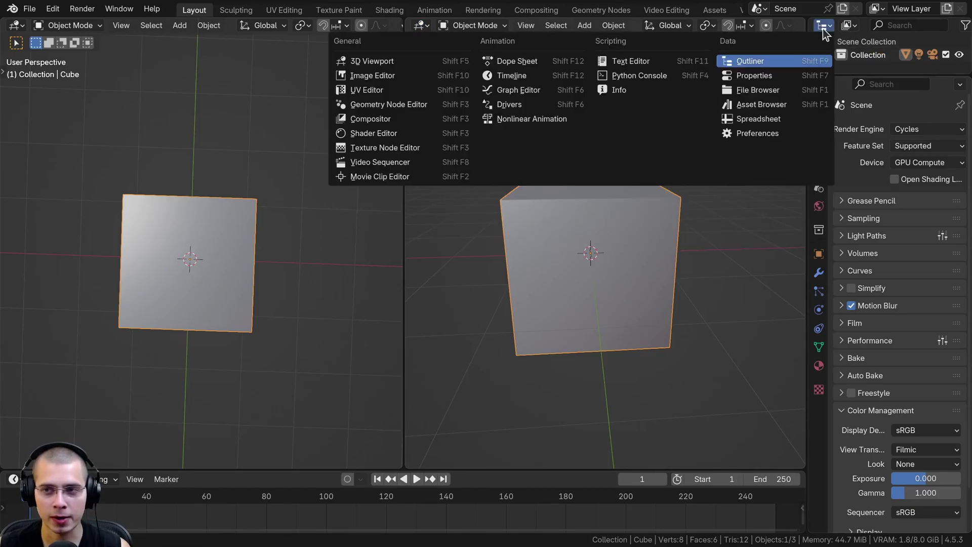
key(Escape)
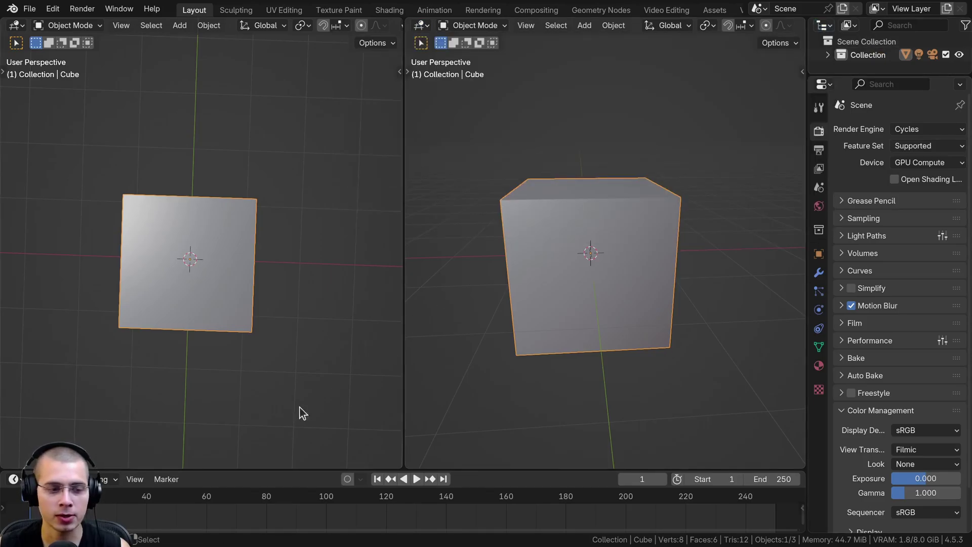
click(13, 479)
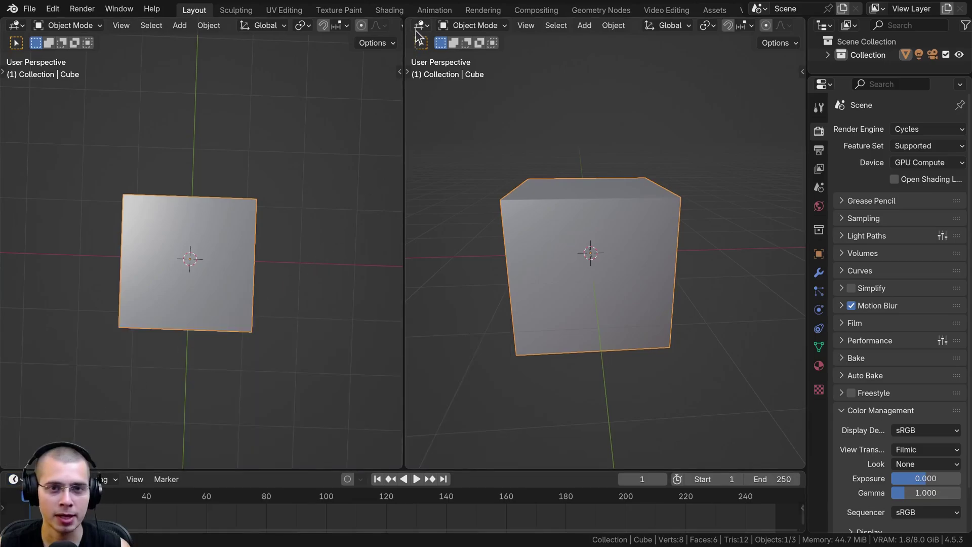
Change the second 3D viewport to the Shader Editor and compare the layout with the Shading workspace before returning to Layout
click(421, 26)
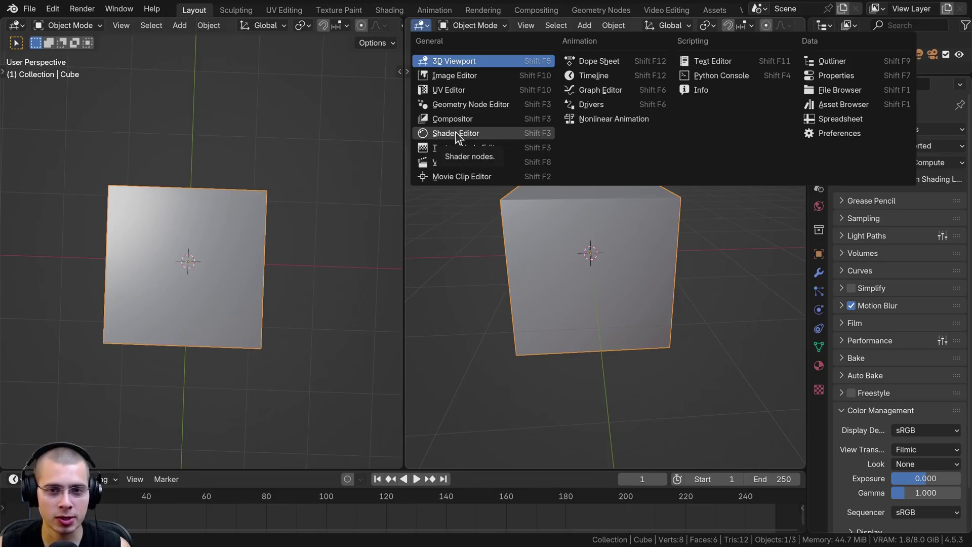
click(480, 134)
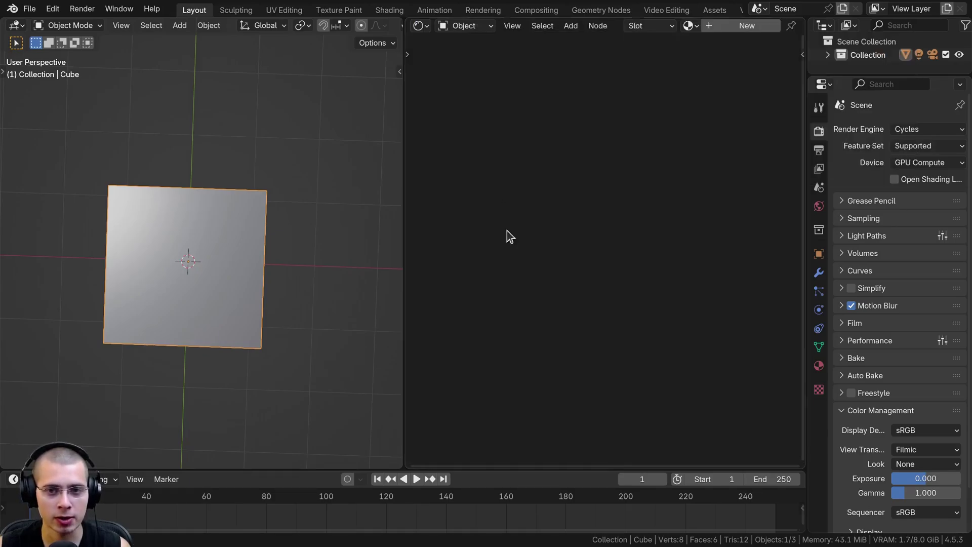
click(385, 10)
click(194, 10)
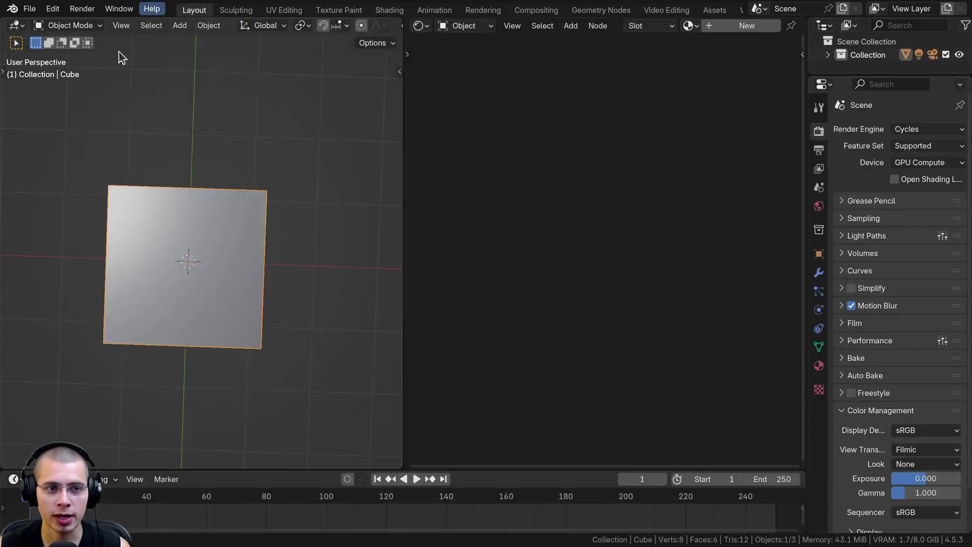
Widen the 3D viewport against the Shader Editor and try a narrower Properties column before bringing it back to nearly its original width
middle_drag(121, 57, 167, 87)
drag(404, 116, 540, 115)
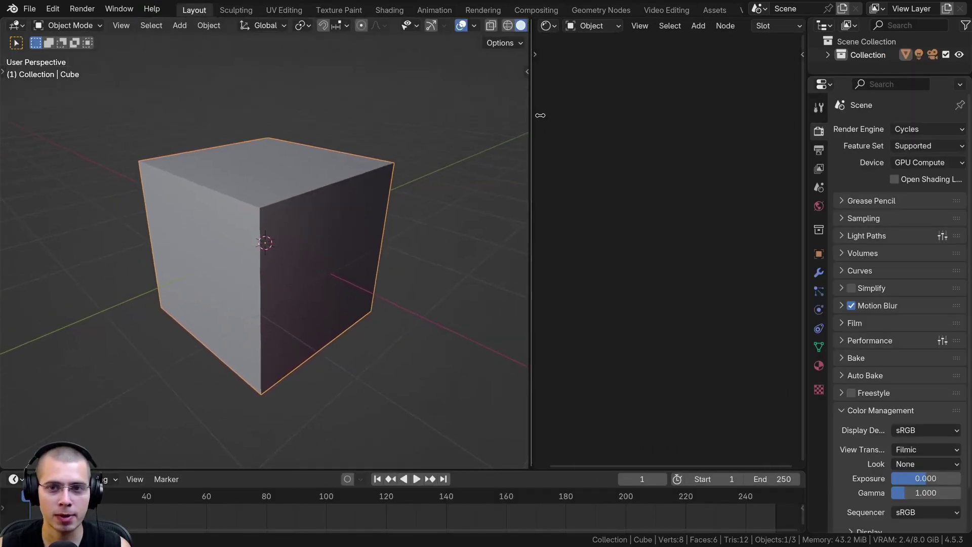
drag(808, 157, 910, 156)
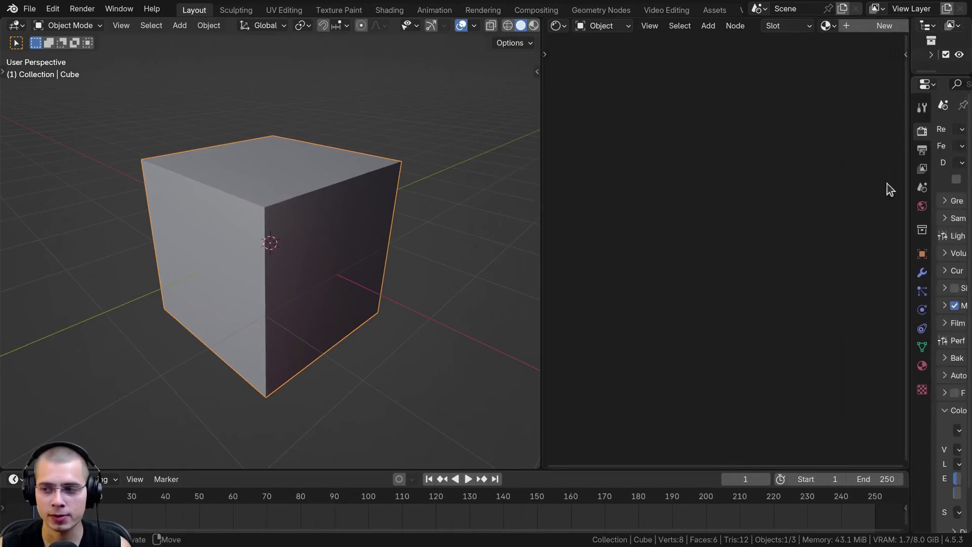
drag(890, 189, 815, 189)
Create a new material for the cube and switch the 3D viewport to Material Preview shading
click(701, 28)
key(z)
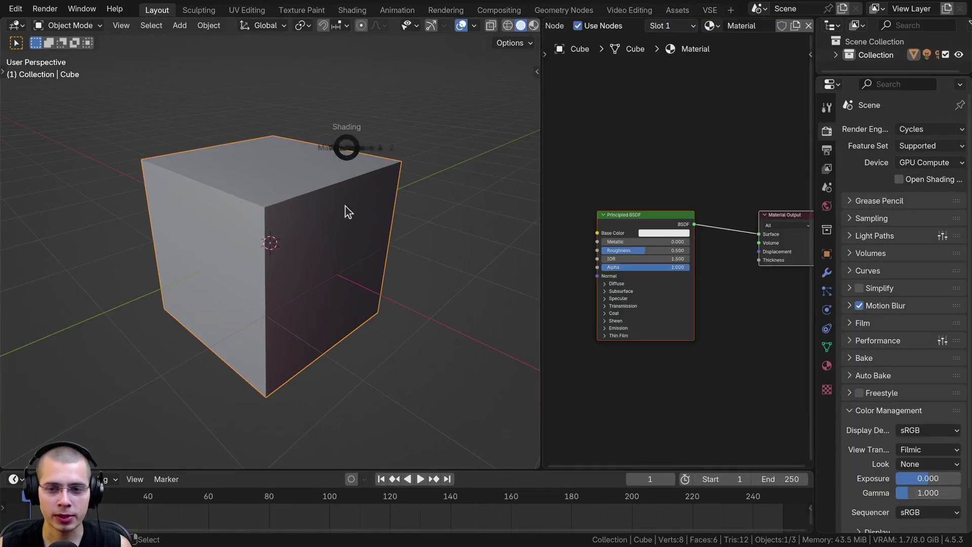
click(349, 212)
Set the Principled BSDF base color to light blue and its roughness to 0.322
scroll(615, 287, up, 3)
click(630, 223)
drag(668, 96, 692, 52)
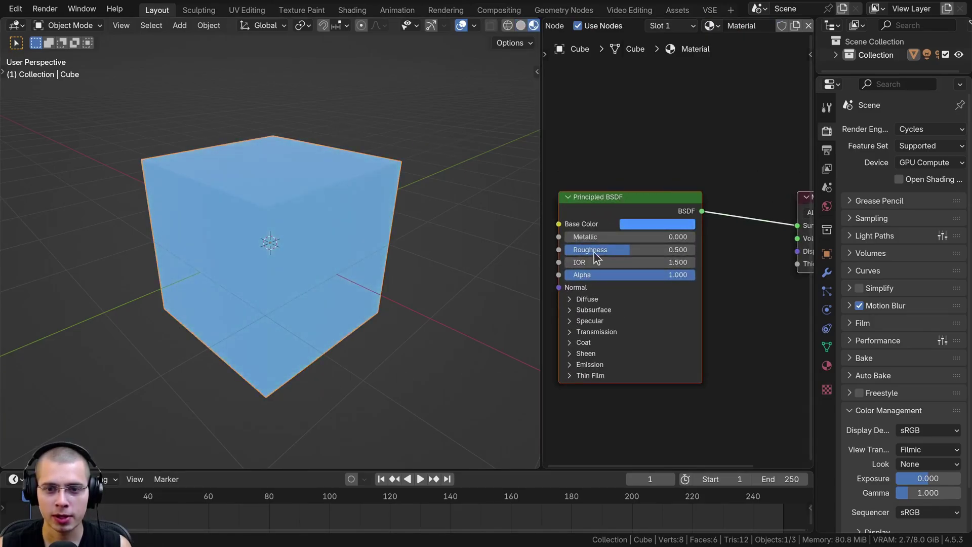
drag(597, 256, 571, 258)
middle_drag(273, 258, 421, 271)
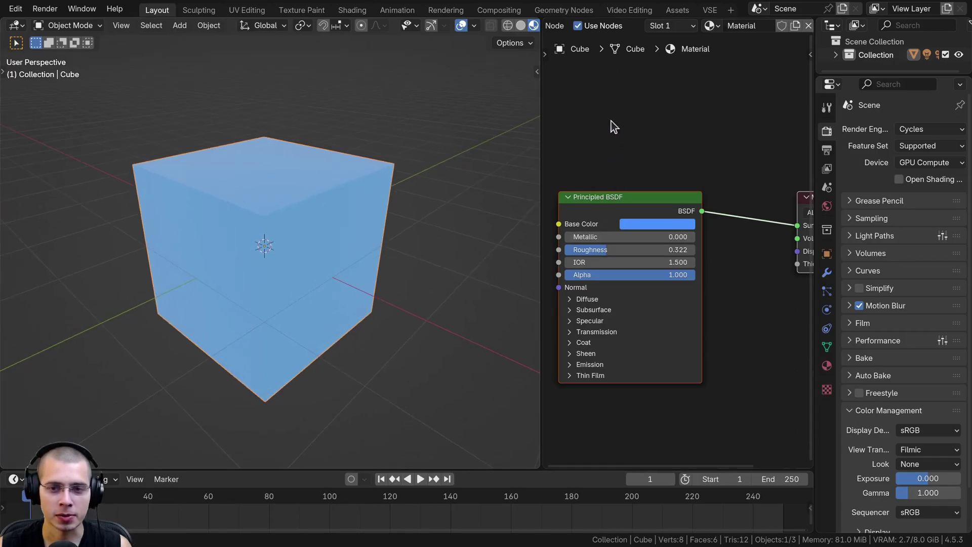
Widen the Shader Editor slightly against the 3D viewport, and maximize and restore the individual editor areas one after another
drag(541, 171, 488, 170)
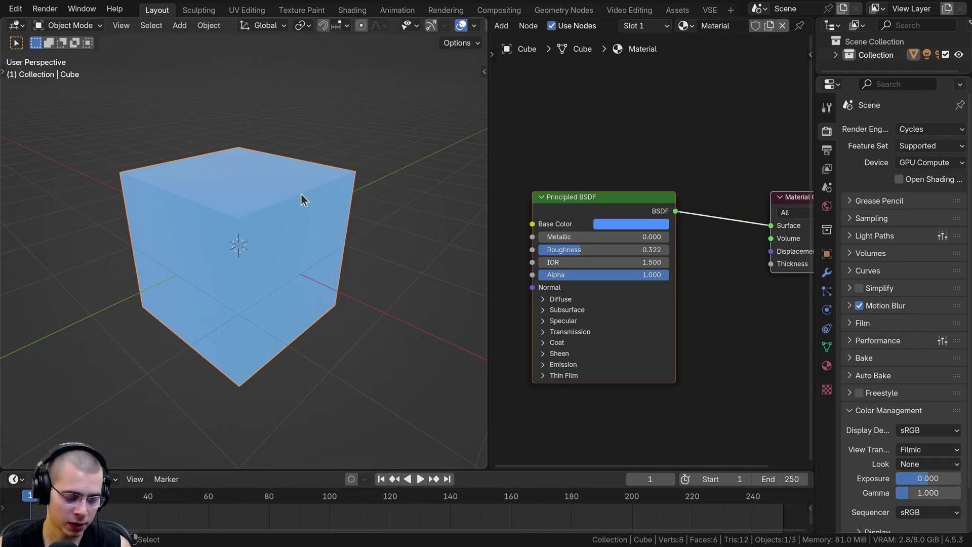
key(ctrl+space)
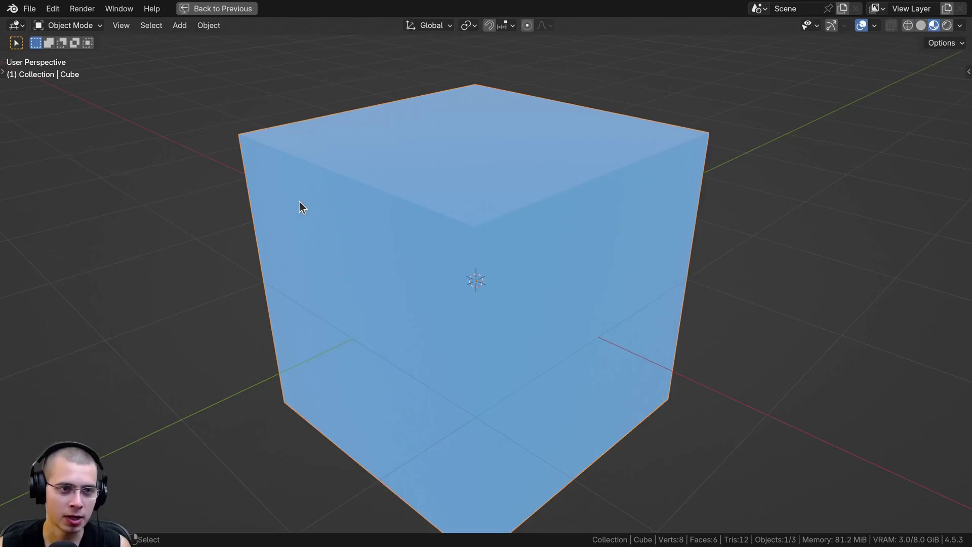
key(ctrl+space)
key(ctrl+space)
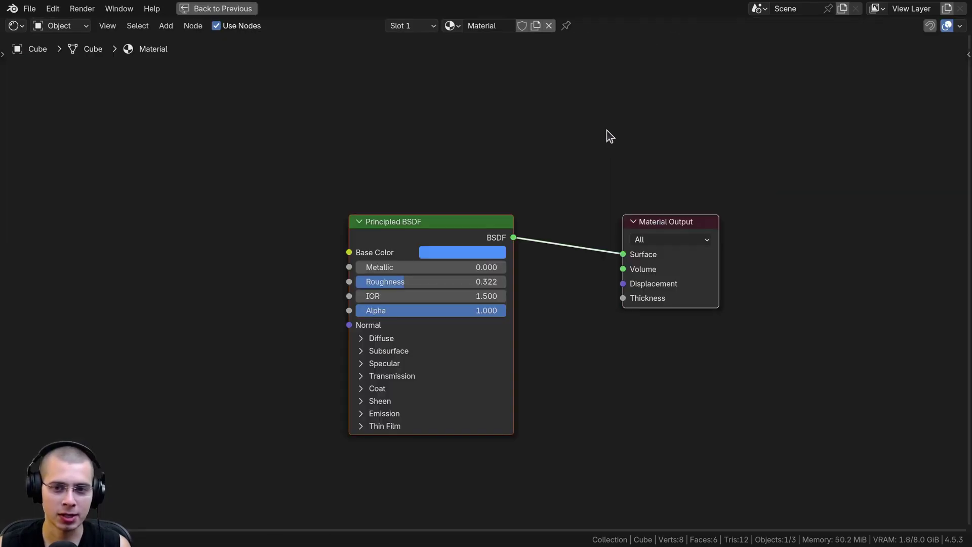
key(ctrl+space)
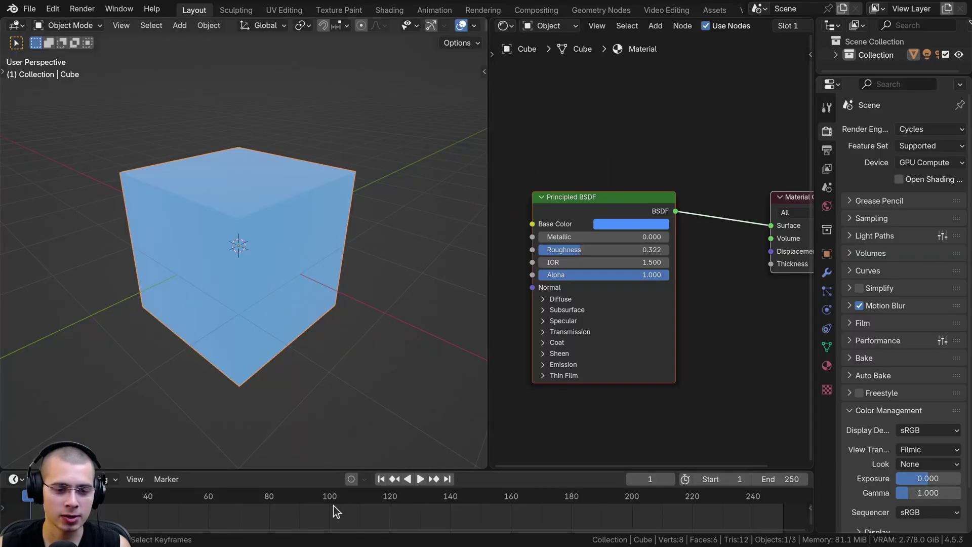
key(ctrl+space)
key(ctrl+space)
key(ctrl+space)
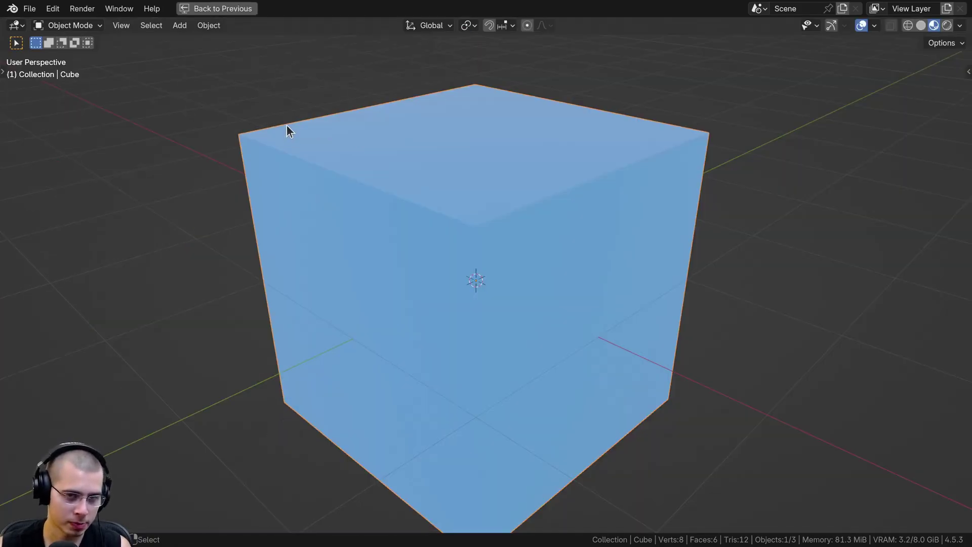
key(ctrl+space)
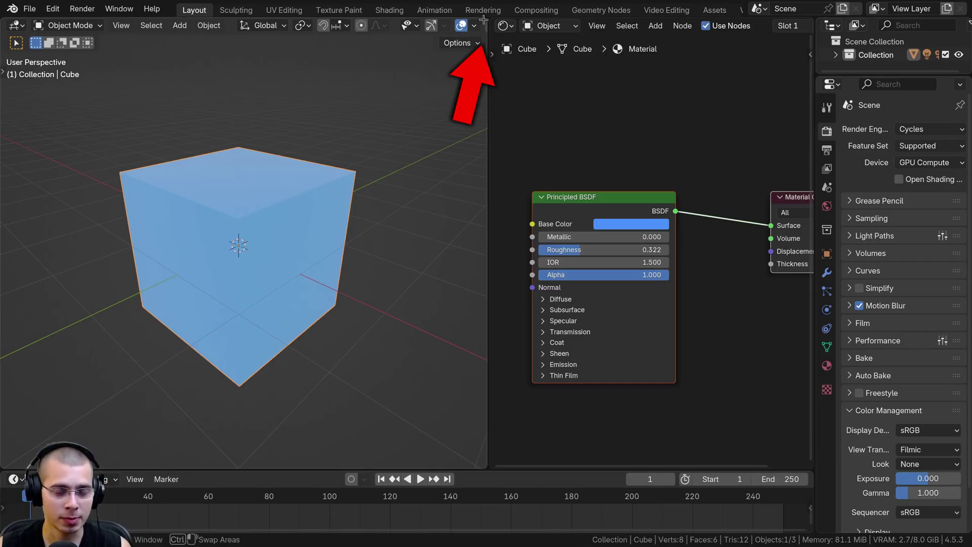
Join the 3D viewport over the Shader Editor so the viewport takes its space, and orbit to a more frontal view of the cube
mouse_move(484, 20)
mouse_down()
mouse_move(380, 23)
mouse_move(500, 30)
mouse_up()
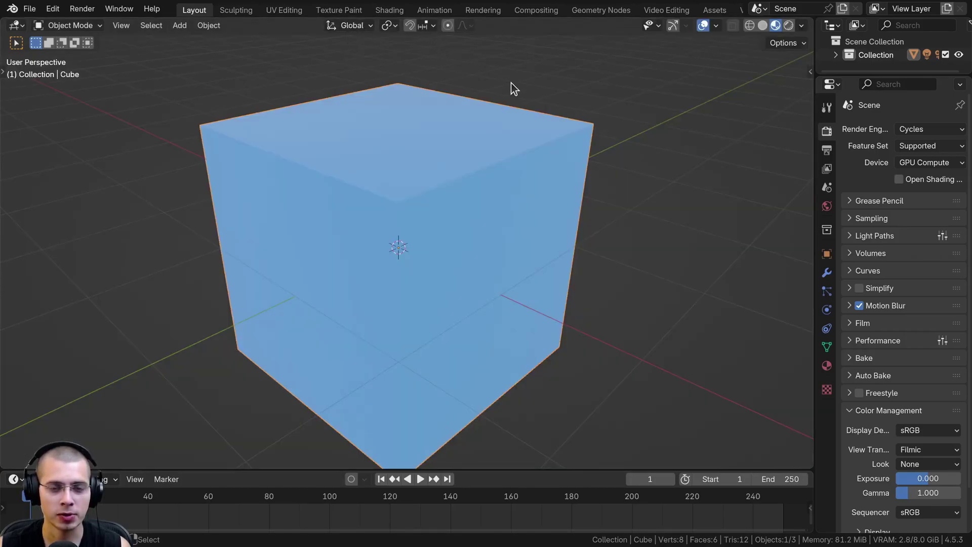
scroll(512, 87, down, 4)
scroll(549, 179, up, 3)
middle_drag(553, 182, 577, 172)
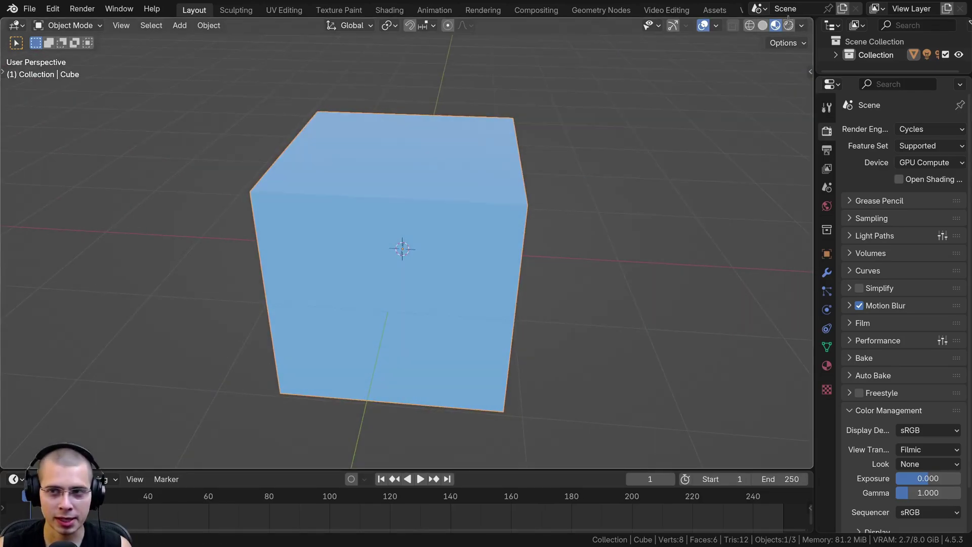
Split the 3D viewport into two side-by-side areas and dock one copy between the Outliner and the Properties editor
drag(789, 18, 392, 95)
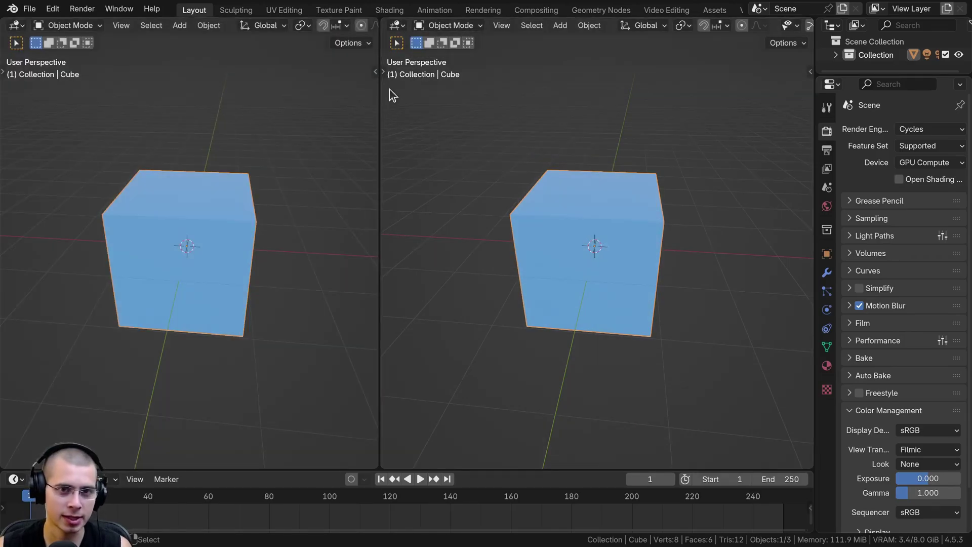
drag(377, 24, 292, 83)
drag(346, 93, 885, 200)
Widen the Outliner and Properties column and change the docked 3D viewport to an Image Editor
drag(817, 161, 708, 131)
click(719, 86)
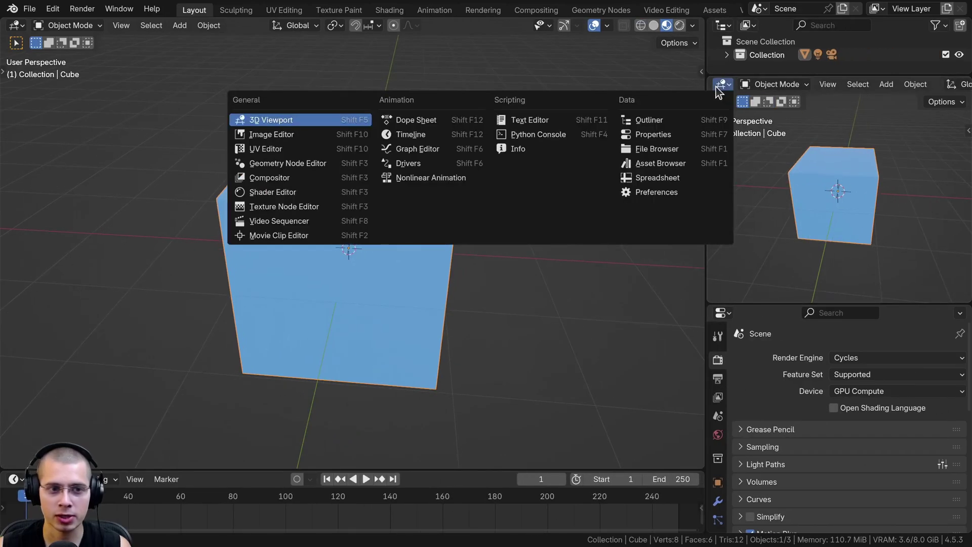
click(290, 135)
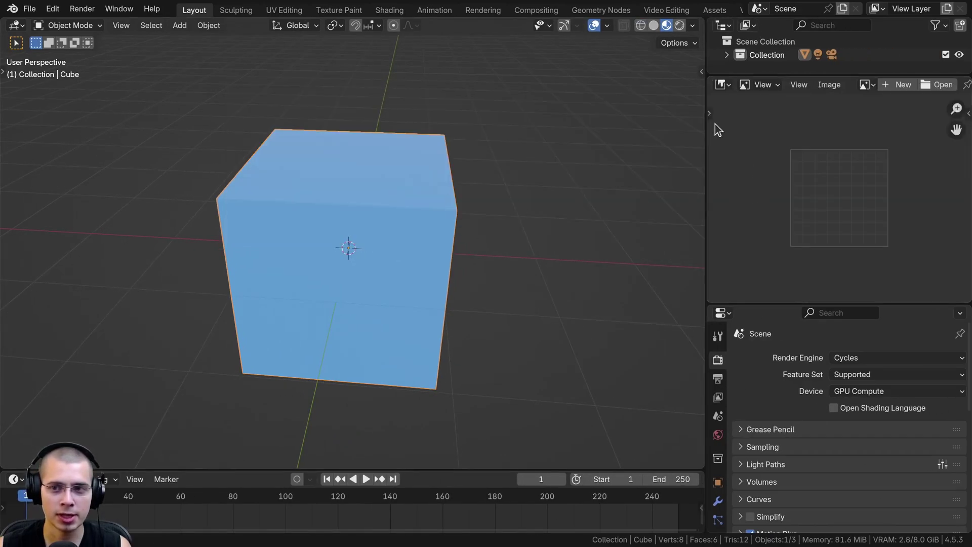
Dock the Image Editor to the left of the 3D viewport, and move it onto the Outliner to replace that area
drag(710, 82, 219, 296)
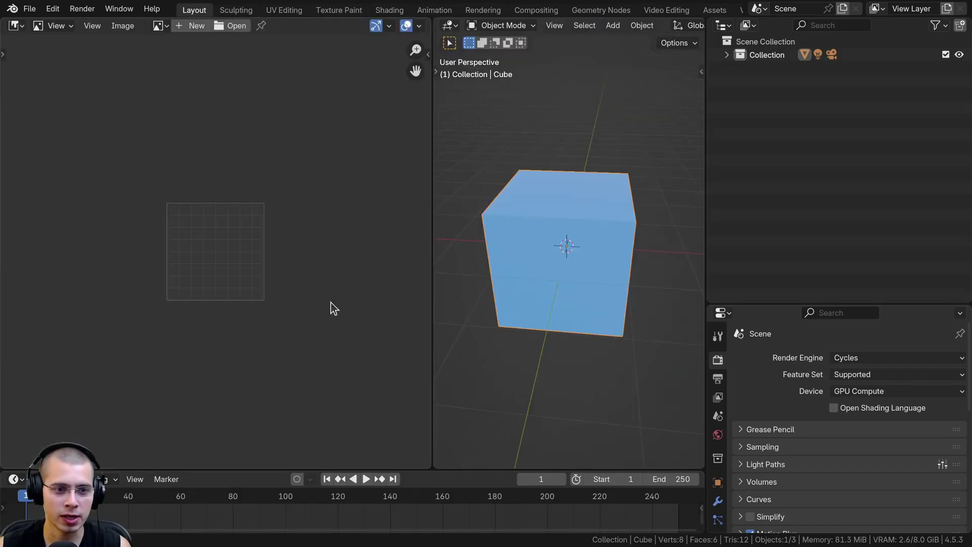
drag(430, 19, 855, 156)
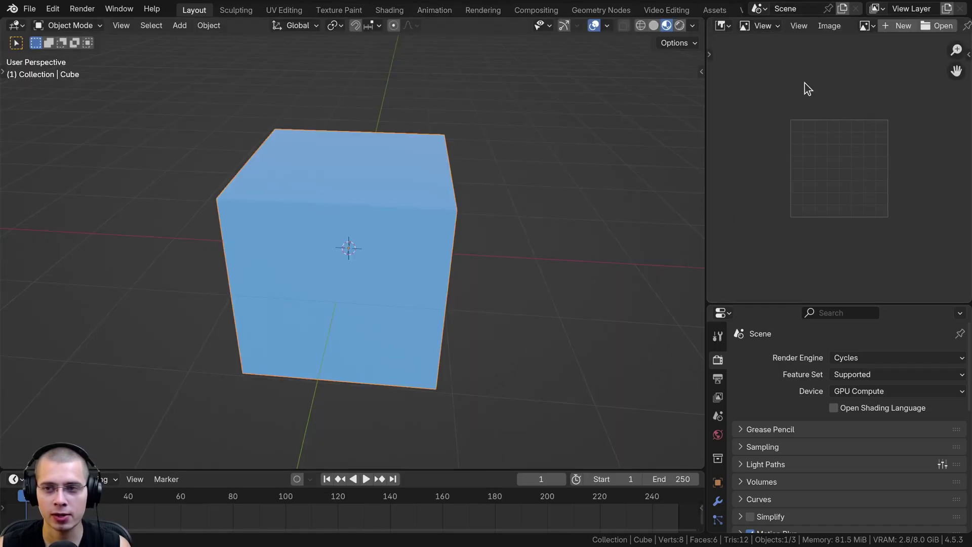
scroll(859, 39, up, 8)
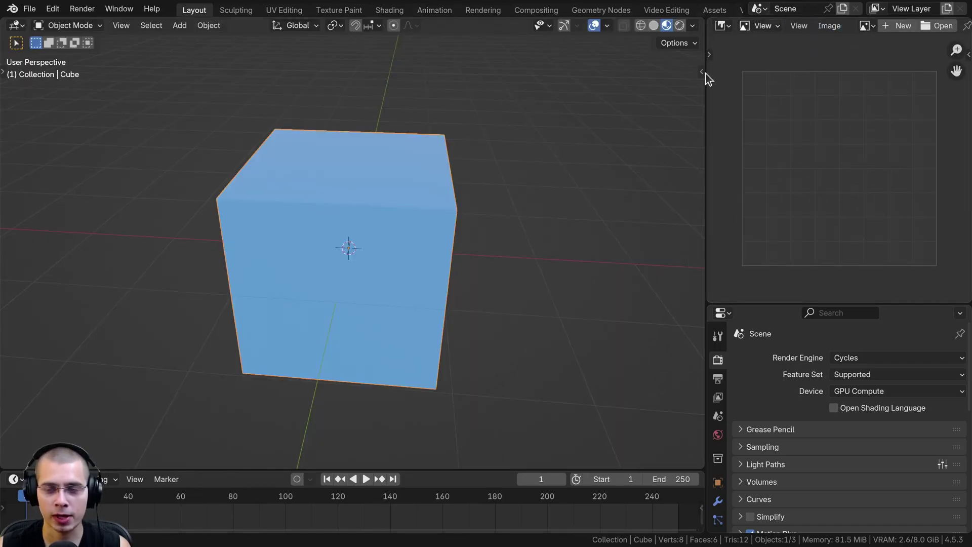
Dock the Image Editor to the left of the 3D viewport and extend both areas down over the Timeline to remove it
drag(708, 315, 446, 232)
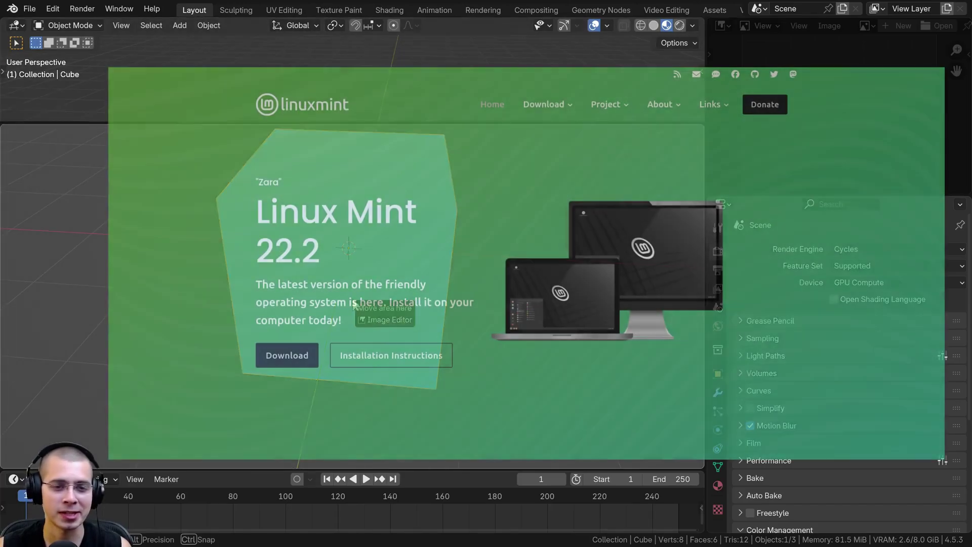
drag(270, 233, 337, 428)
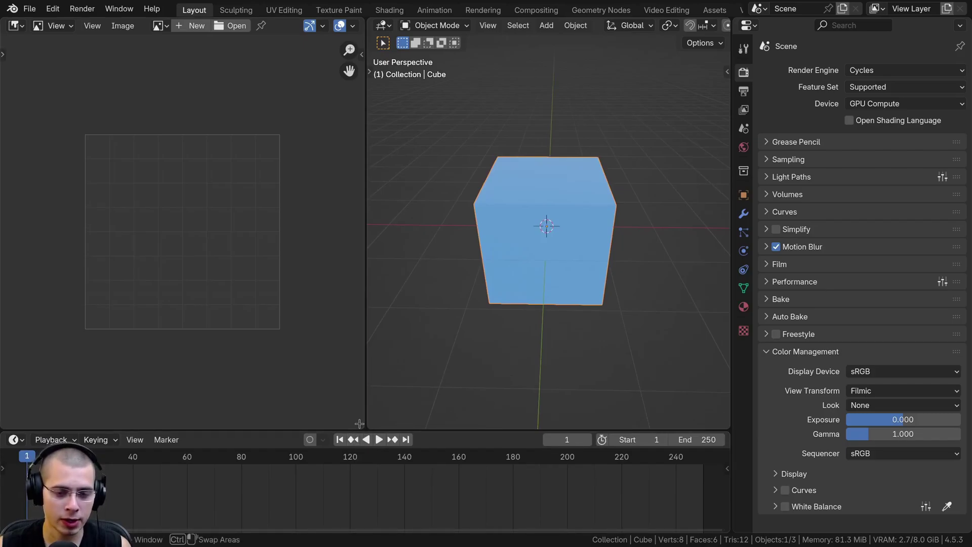
drag(359, 424, 358, 435)
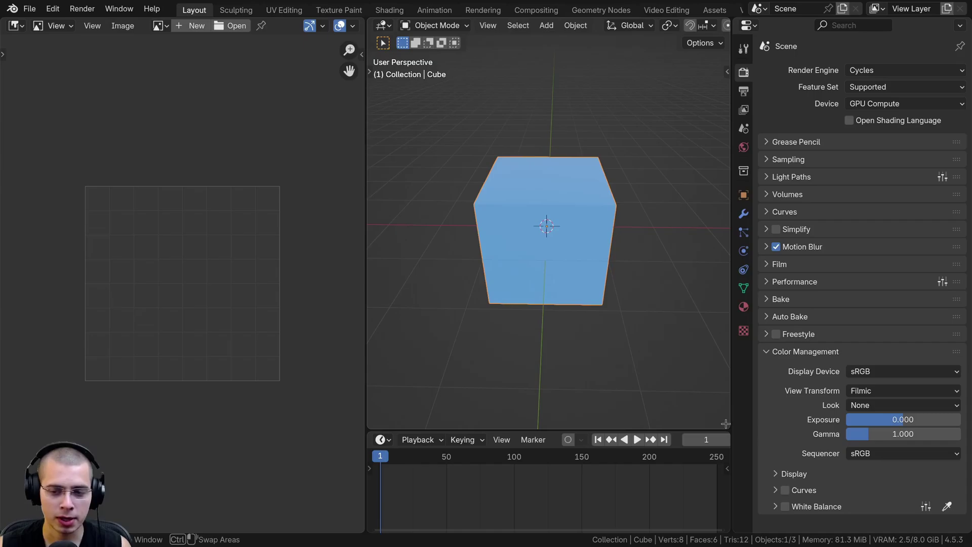
drag(725, 424, 725, 436)
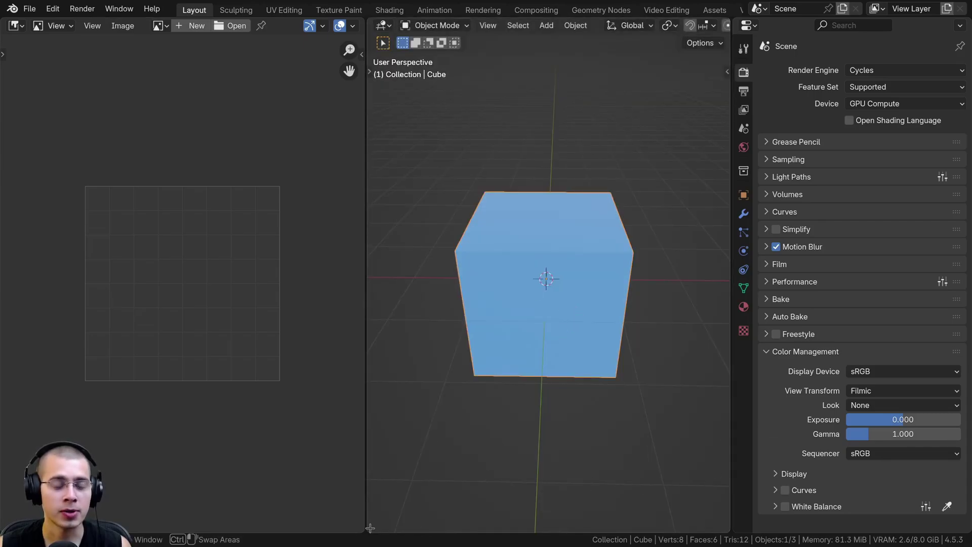
Create a new area spanning below the Image Editor and the 3D viewport and set it to Timeline
drag(369, 528, 361, 451)
scroll(376, 485, down, 3)
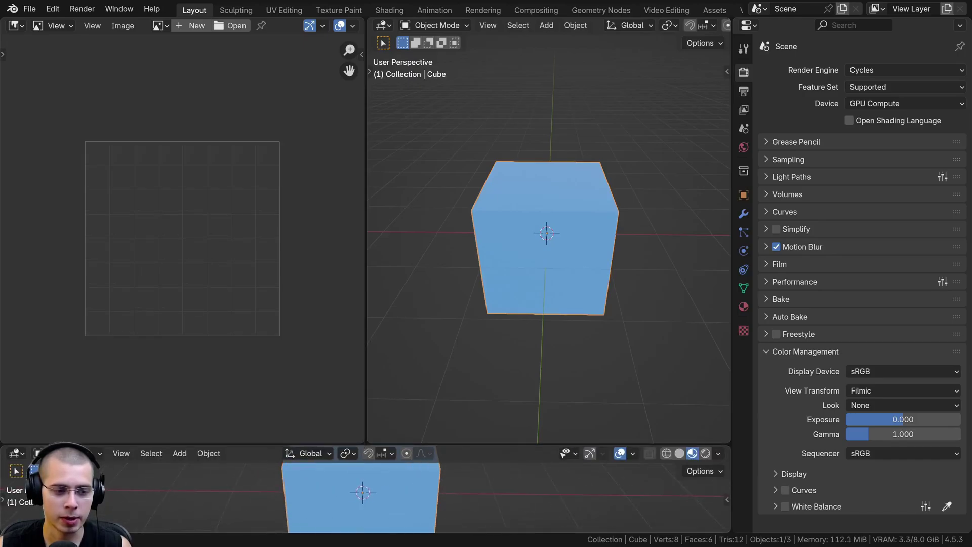
click(16, 454)
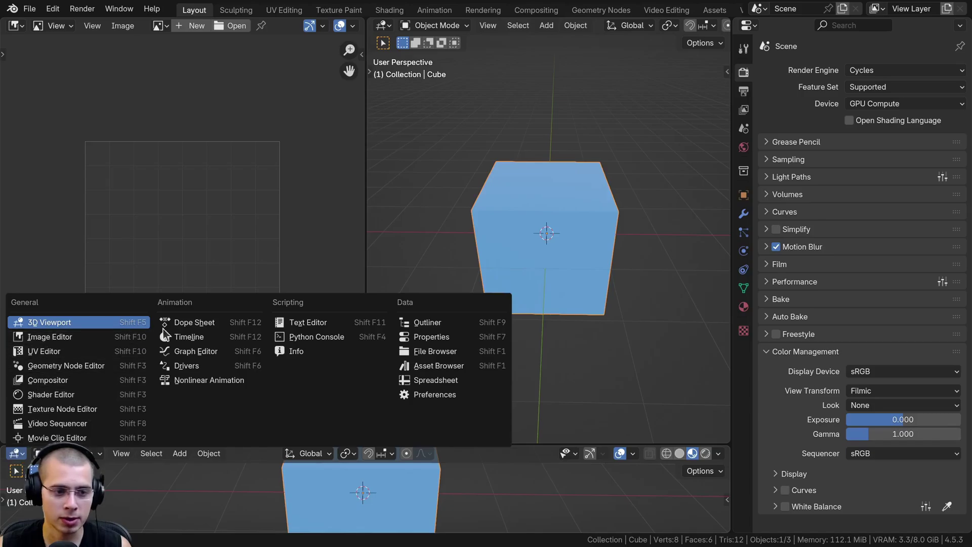
click(182, 337)
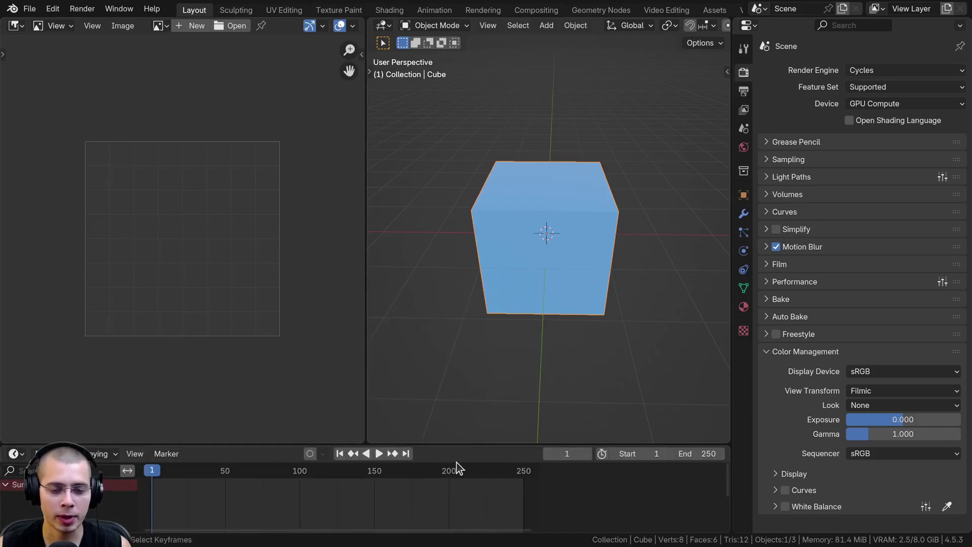
Close the new Timeline area beneath the Image Editor and the 3D viewport
right_click(466, 453)
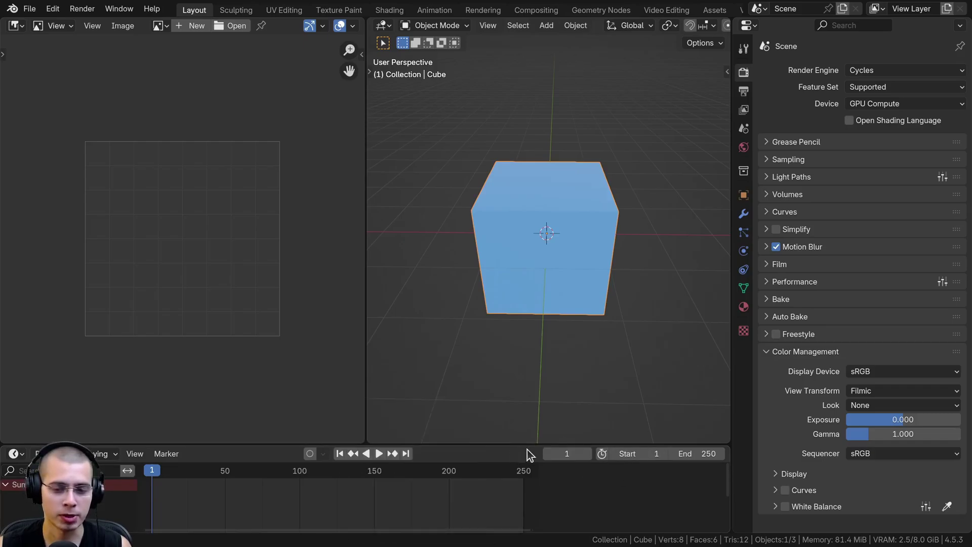
right_click(494, 452)
click(438, 529)
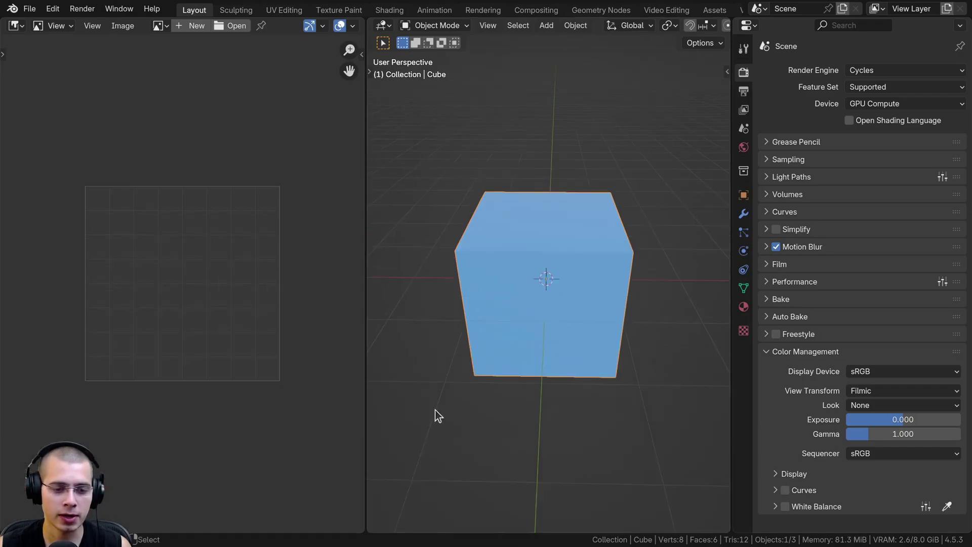
Narrow the Properties editor slightly, split off a strip at its lower end and extend it beneath the 3D viewport and Image Editor
drag(733, 521, 749, 521)
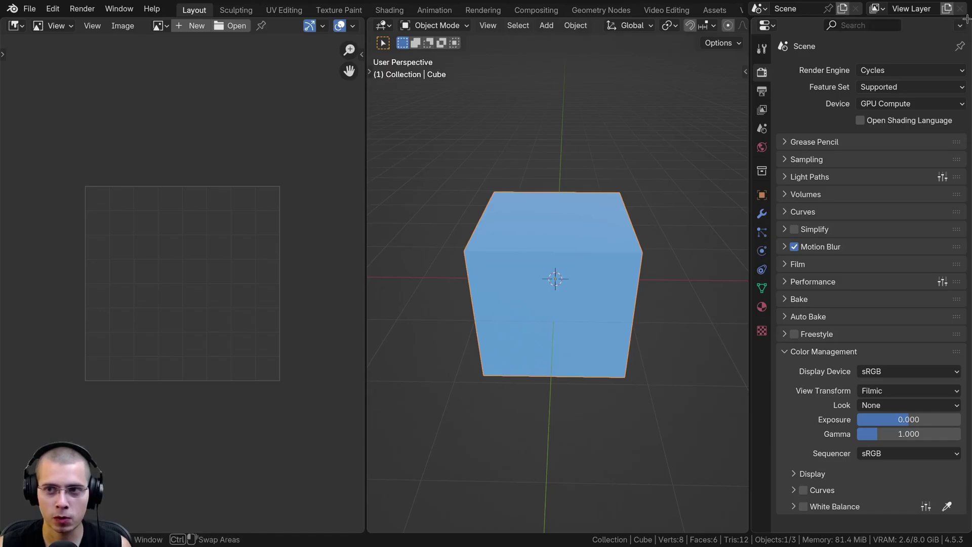
drag(967, 19, 851, 462)
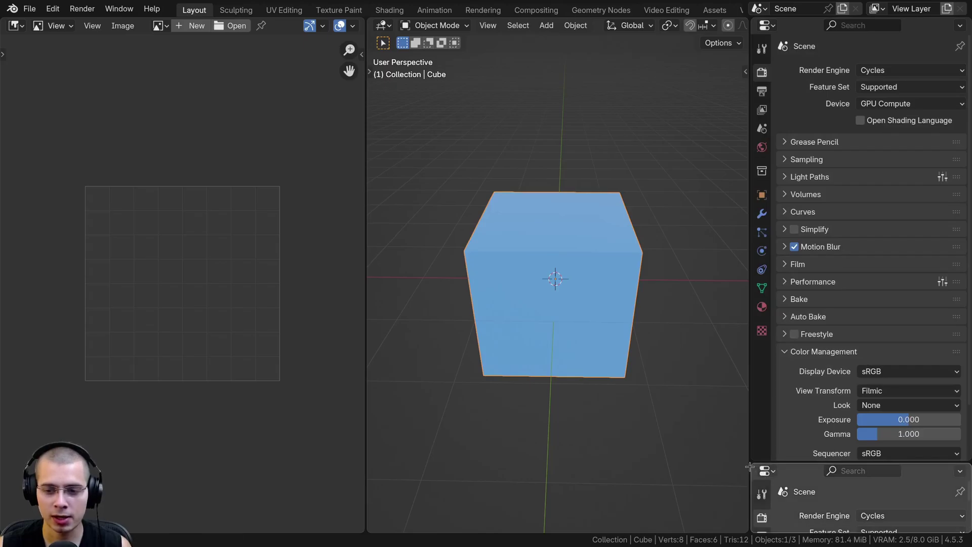
mouse_move(750, 467)
mouse_down()
mouse_move(735, 463)
mouse_move(760, 468)
mouse_move(357, 469)
mouse_move(312, 490)
mouse_move(243, 494)
mouse_move(661, 483)
mouse_move(785, 489)
mouse_move(745, 481)
mouse_up()
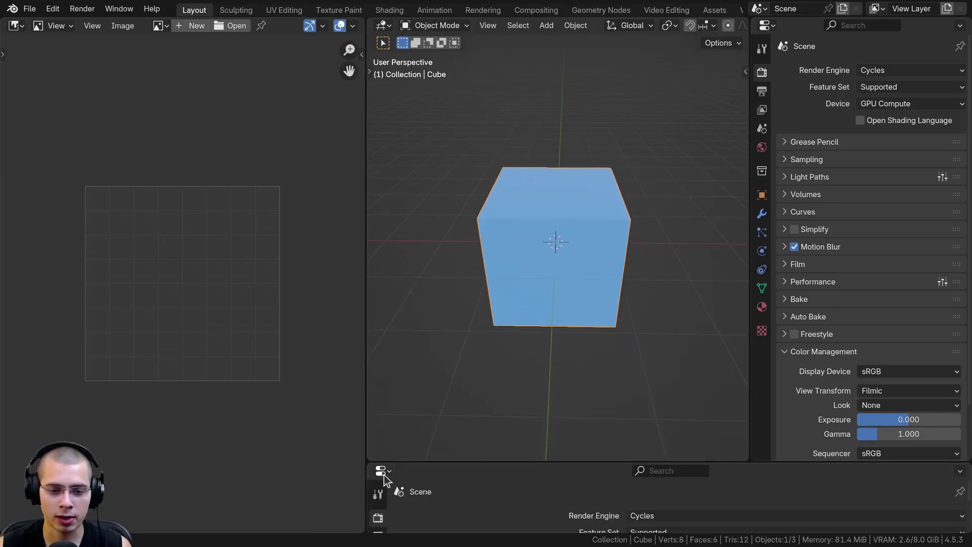
drag(369, 464, 347, 471)
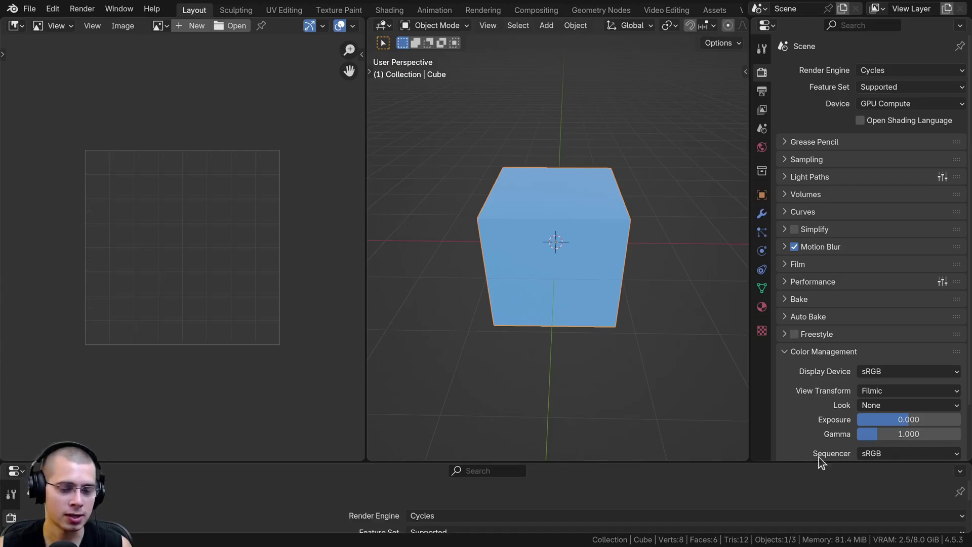
Change the full-width Properties strip to a Timeline and adjust its height to a short band
drag(12, 462, 14, 413)
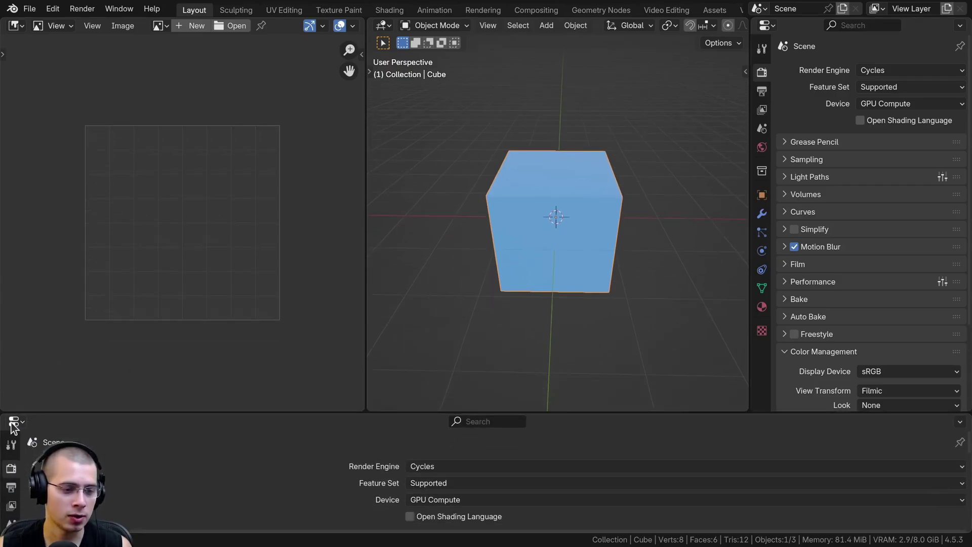
click(14, 421)
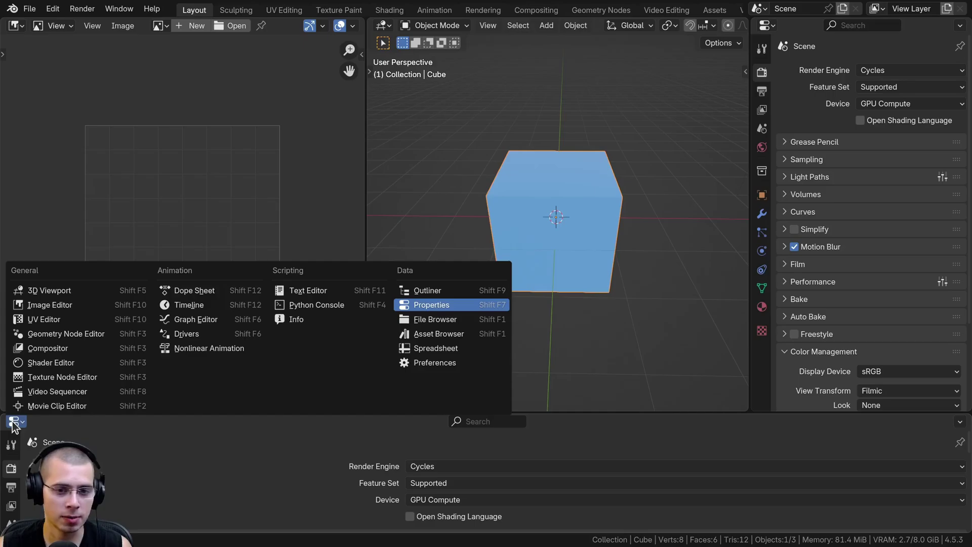
click(190, 304)
drag(419, 414, 419, 459)
right_click(621, 467)
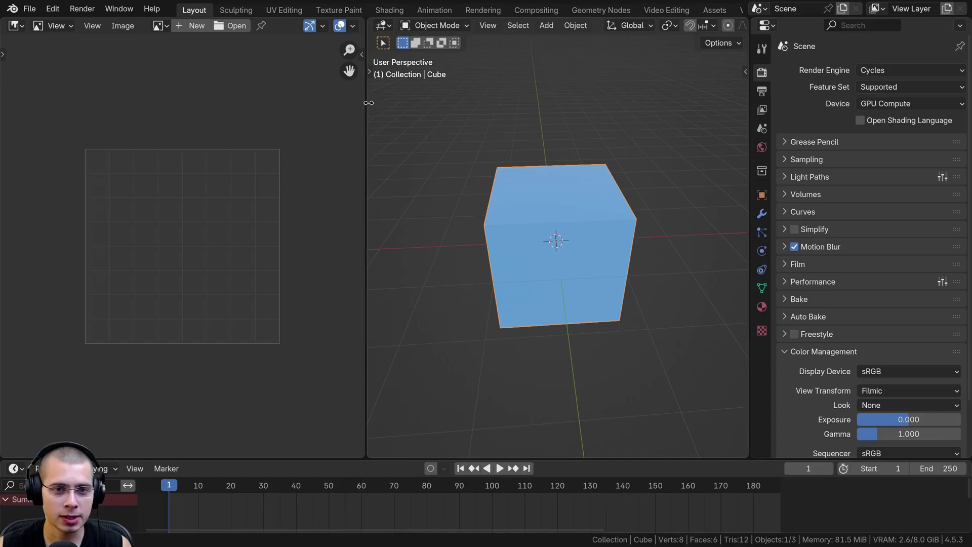
Widen the Image Editor slightly against the 3D viewport and split it horizontally into two stacked Image Editors
drag(364, 158, 388, 170)
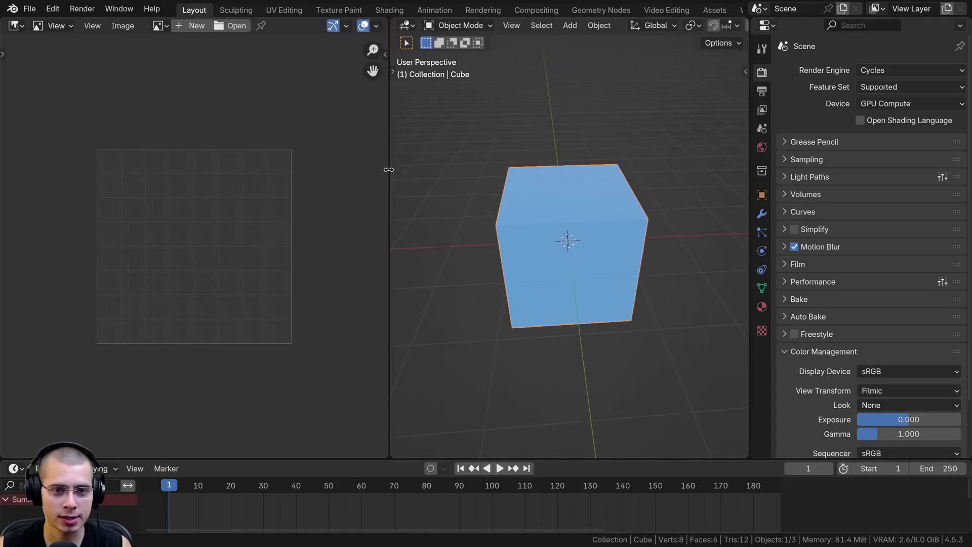
right_click(389, 169)
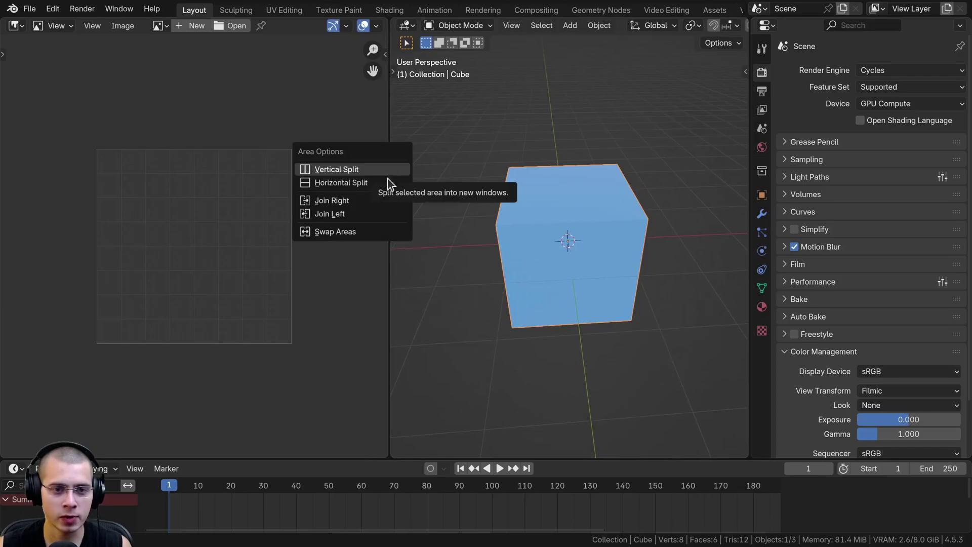
click(350, 182)
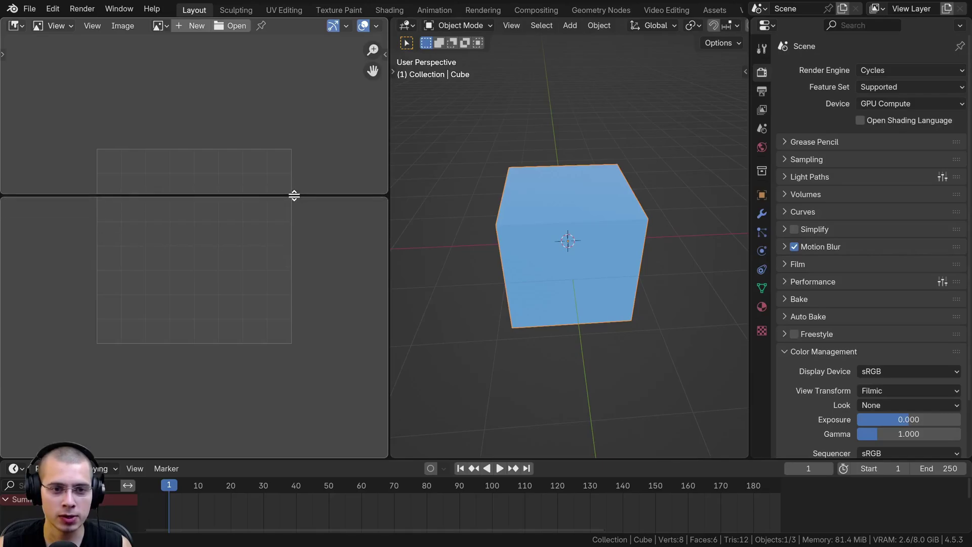
click(294, 197)
mouse_move(296, 198)
mouse_down()
mouse_move(298, 214)
mouse_move(299, 202)
mouse_up()
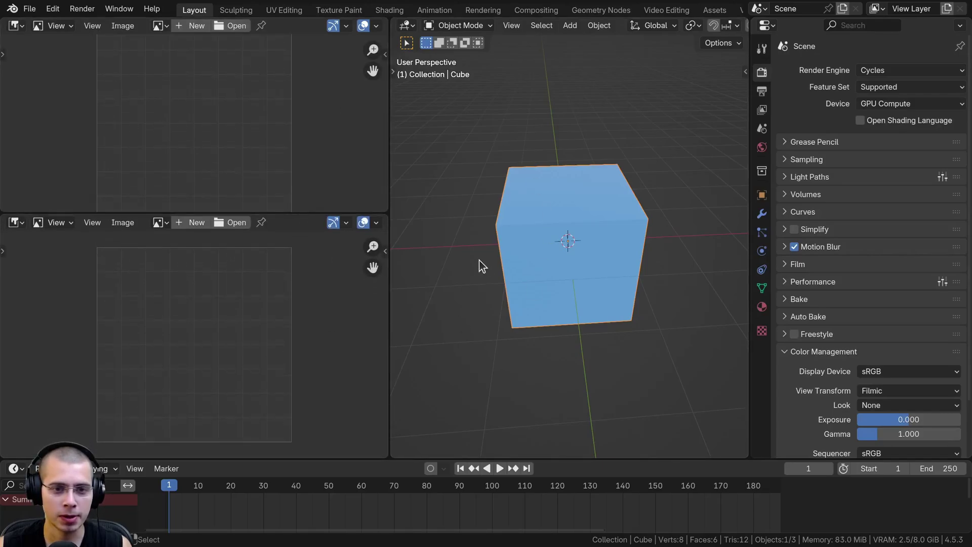
Split the 3D viewport vertically into two side-by-side viewports and join them back into one
right_click(389, 157)
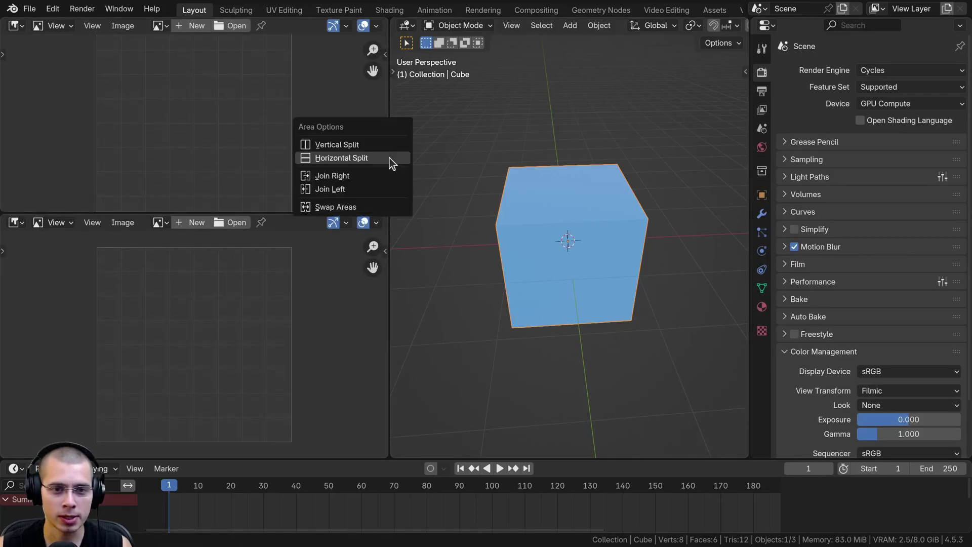
click(358, 152)
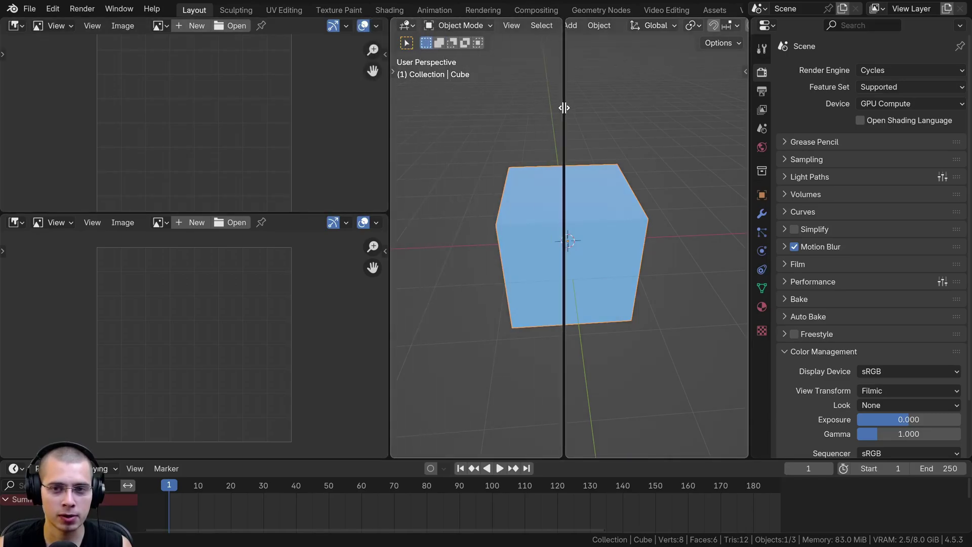
click(565, 108)
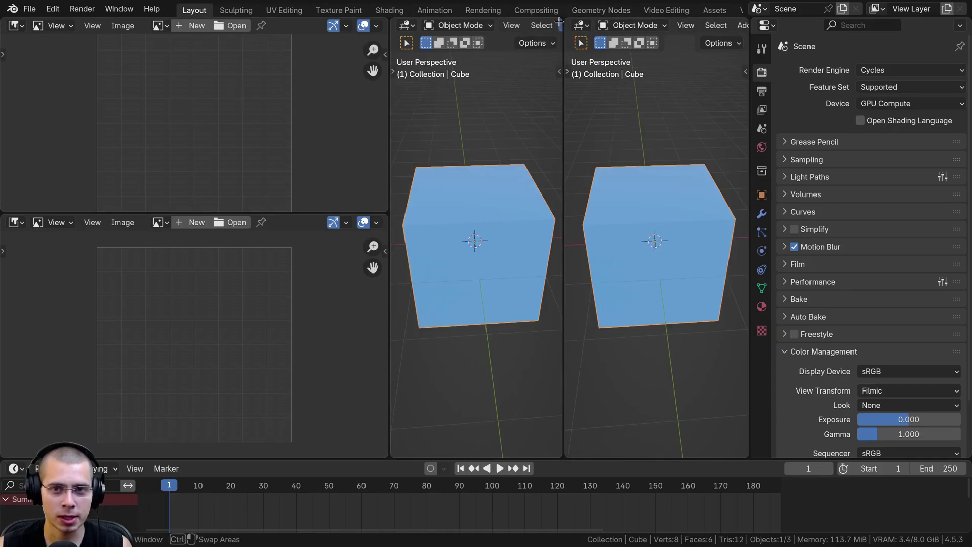
drag(559, 20, 582, 30)
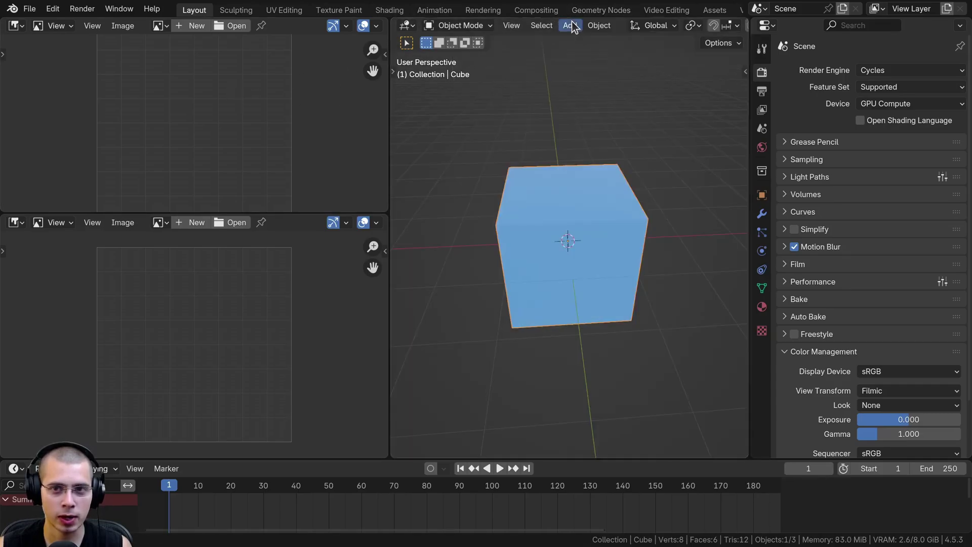
Close the upper Image Editor, then close the remaining Image Editor beside the 3D viewport
right_click(287, 25)
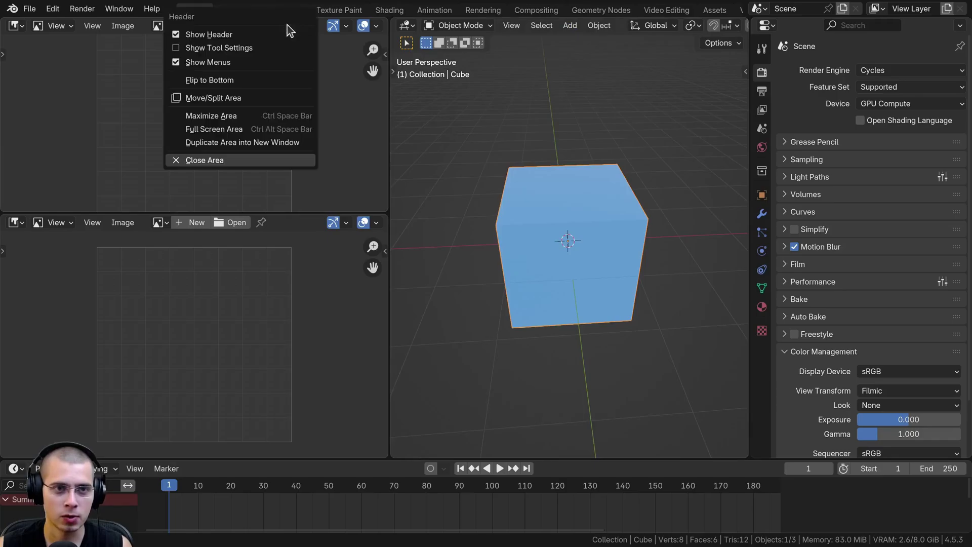
click(221, 161)
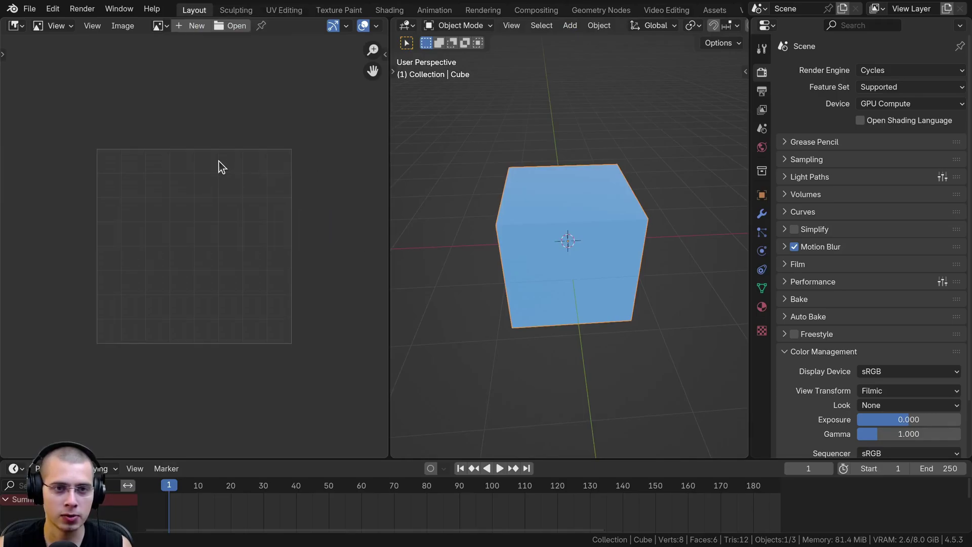
right_click(281, 25)
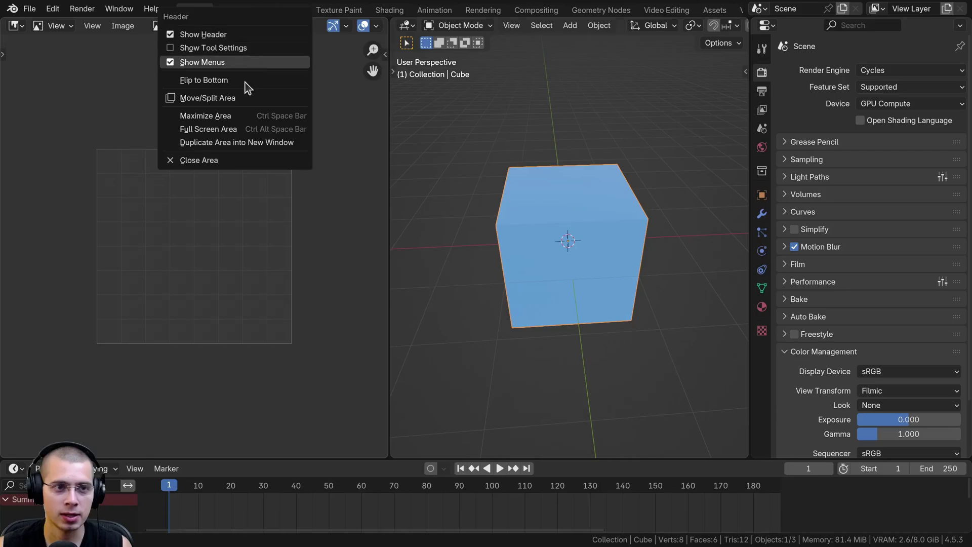
click(217, 161)
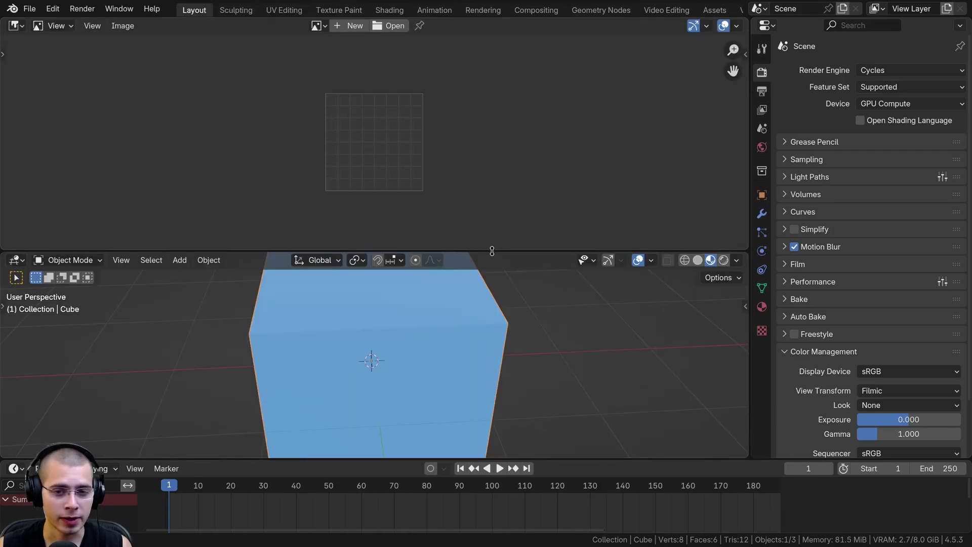
Adjust the border between the stacked Image Editor and 3D viewport slightly, then join them so the Image Editor takes over the whole space
mouse_move(492, 248)
mouse_down()
mouse_move(492, 192)
mouse_move(492, 255)
mouse_move(492, 246)
mouse_up()
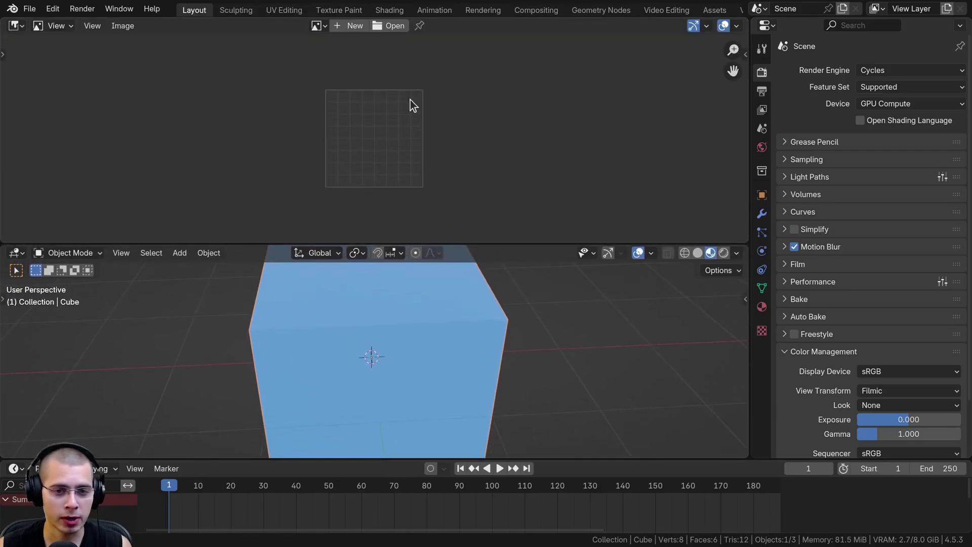
right_click(474, 245)
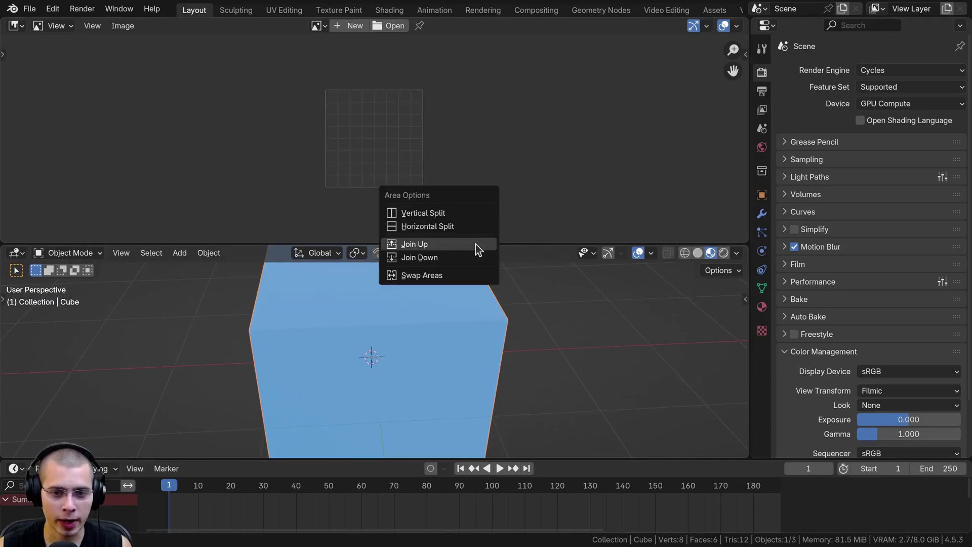
click(438, 259)
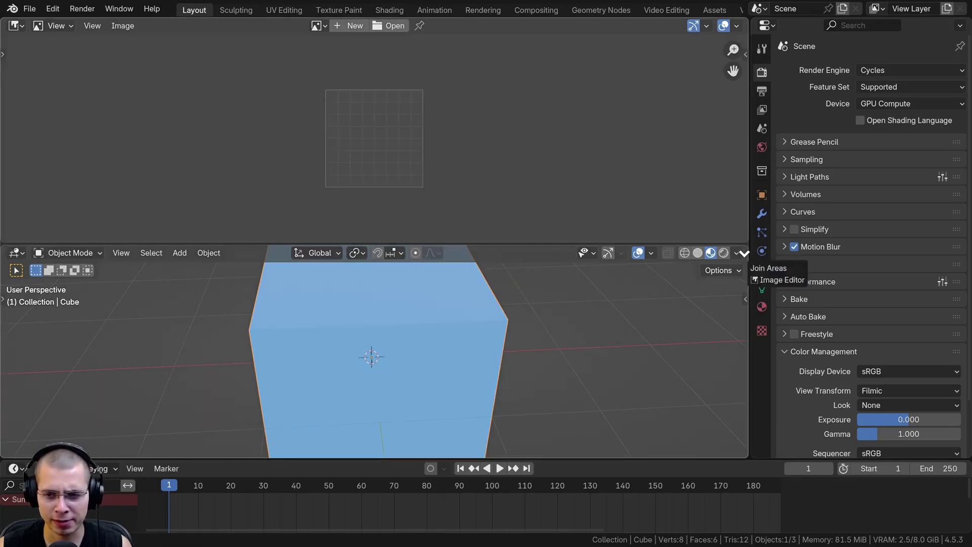
key(Escape)
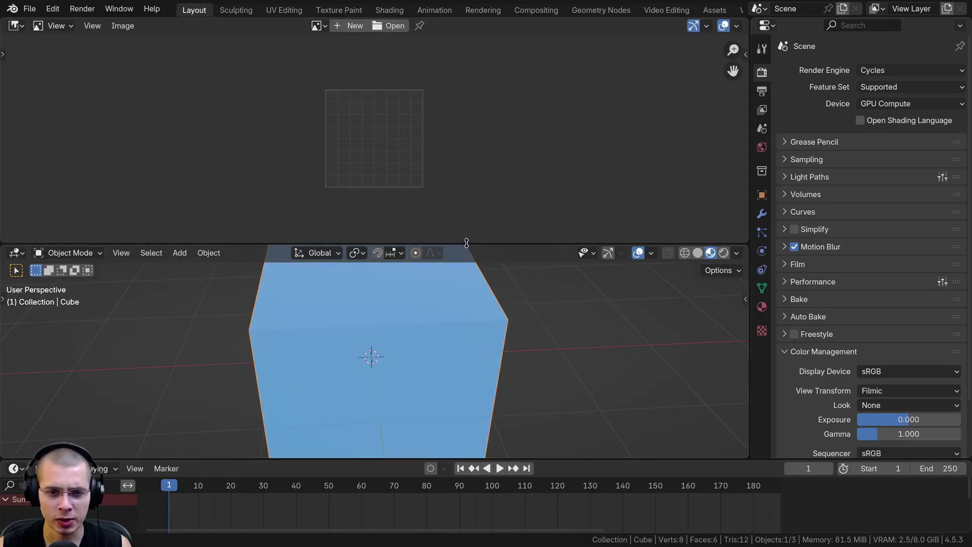
right_click(466, 243)
click(433, 254)
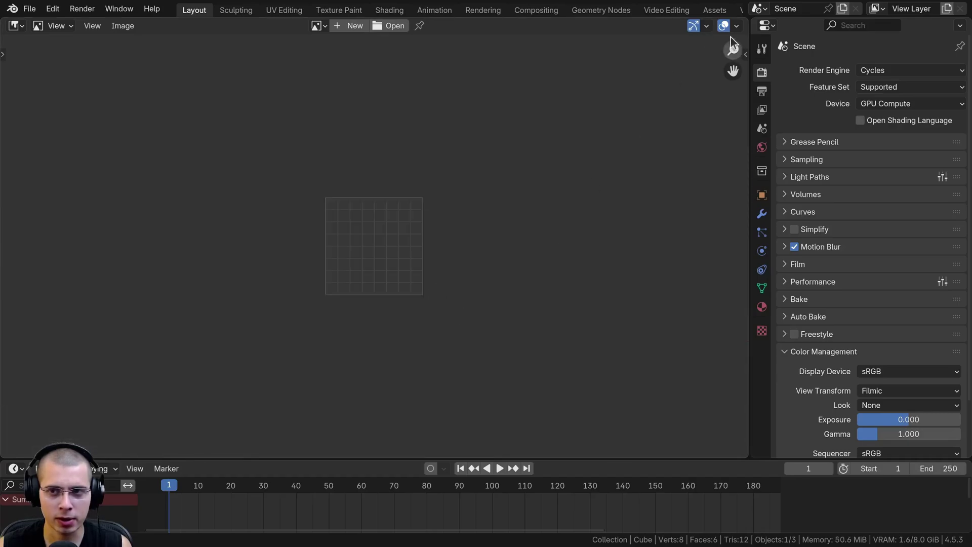
Split the Image Editor horizontally into two stacked areas and join them back into one
drag(731, 43, 506, 217)
right_click(476, 215)
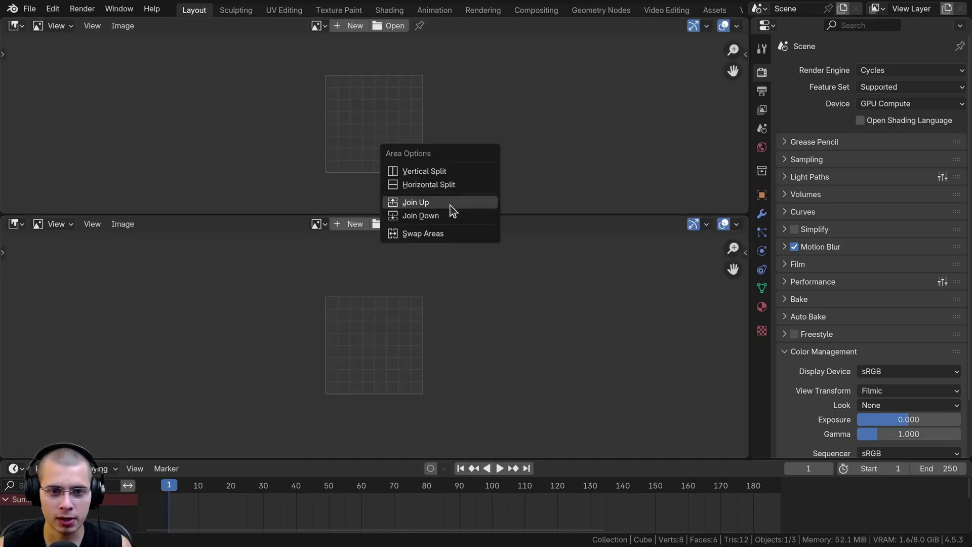
click(448, 202)
Split the Image Editor vertically into two side-by-side halves and join them back into one, twice in a row
drag(709, 29, 374, 30)
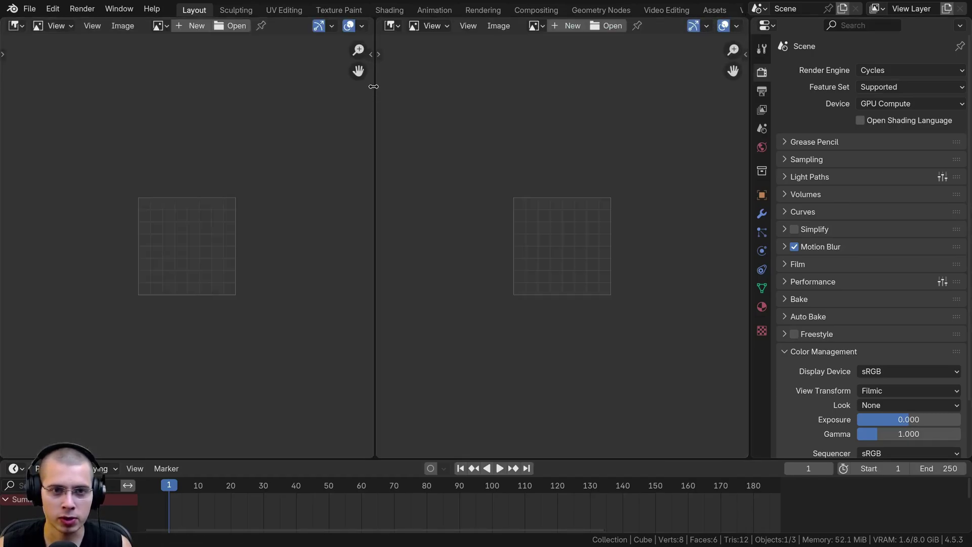
right_click(374, 90)
click(327, 120)
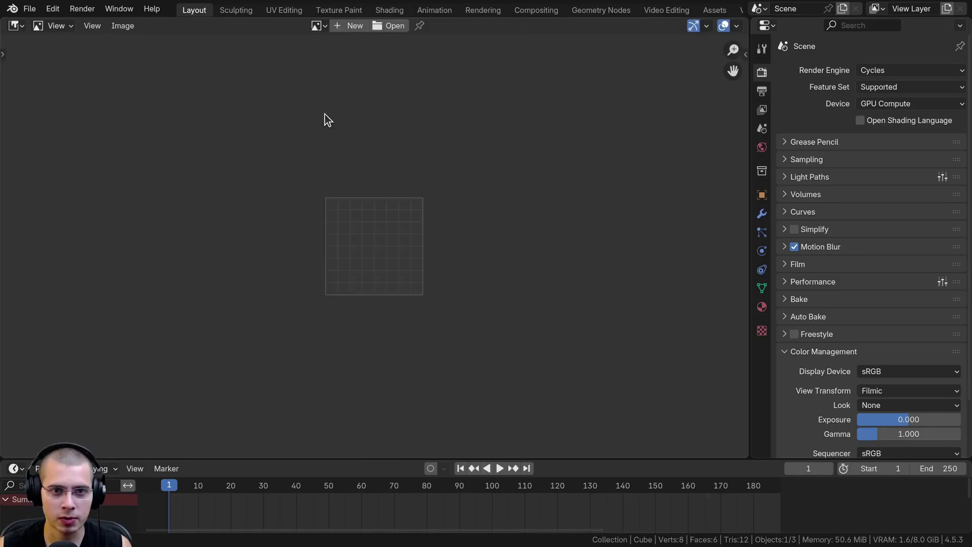
key(Escape)
right_click(374, 129)
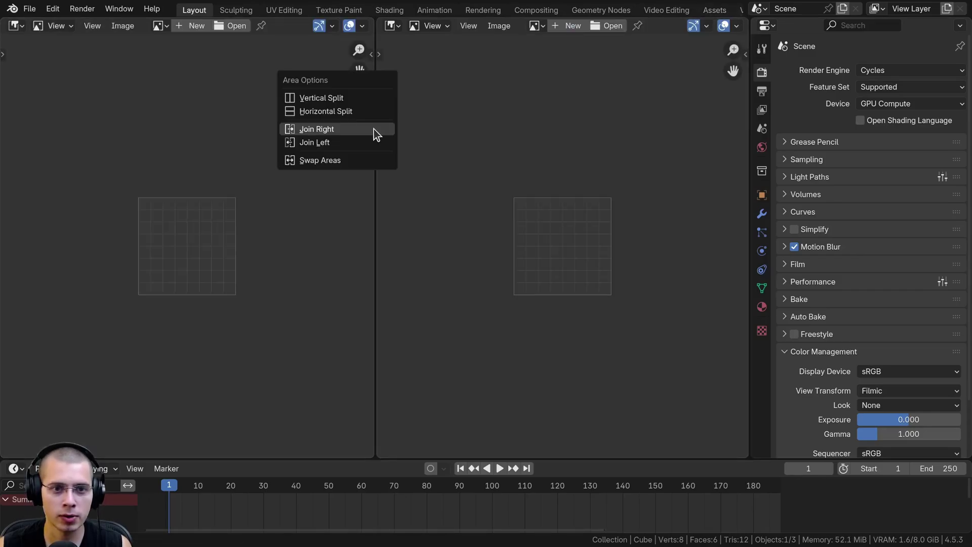
click(324, 145)
Split the Image Editor vertically near its middle and change the left area to a 3D Viewport
drag(747, 18, 390, 31)
click(15, 25)
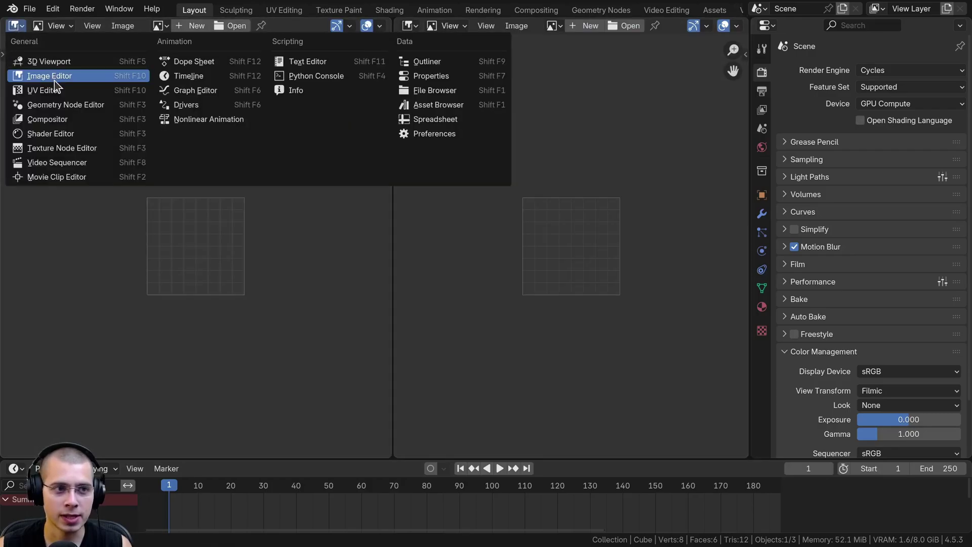
click(56, 63)
scroll(192, 251, up, 4)
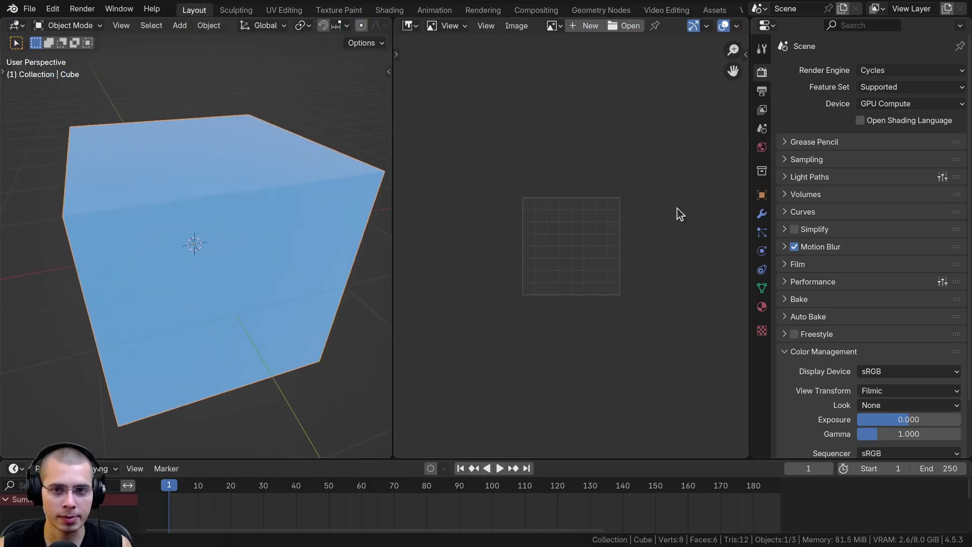
Change the left area to a UV Editor and the right one to a 3D Viewport
click(17, 26)
click(51, 76)
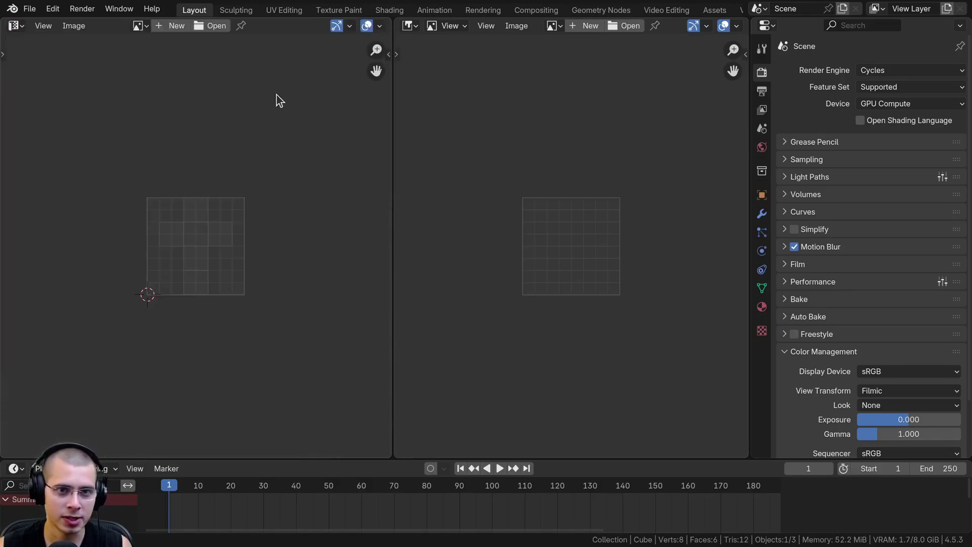
click(409, 27)
click(438, 67)
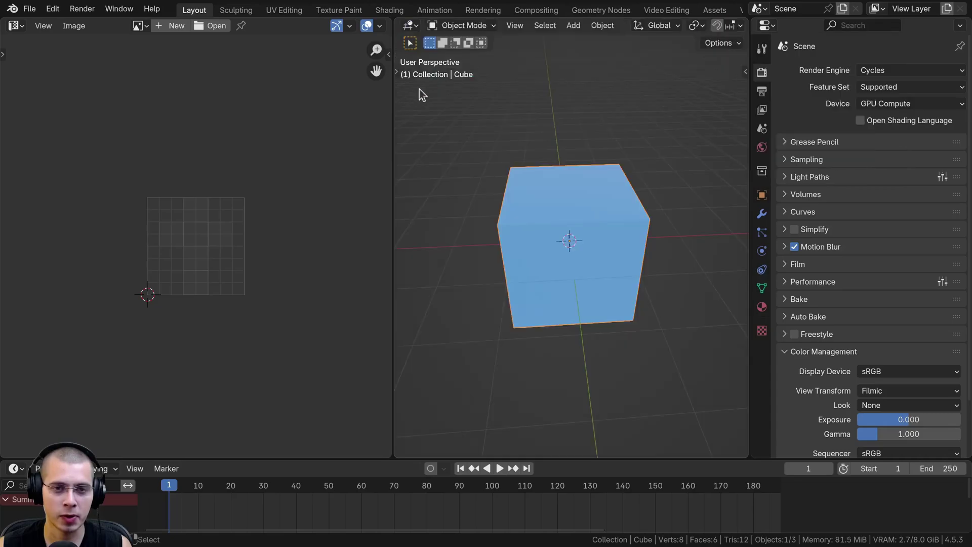
Swap the positions of the UV Editor and the 3D Viewport
right_click(392, 117)
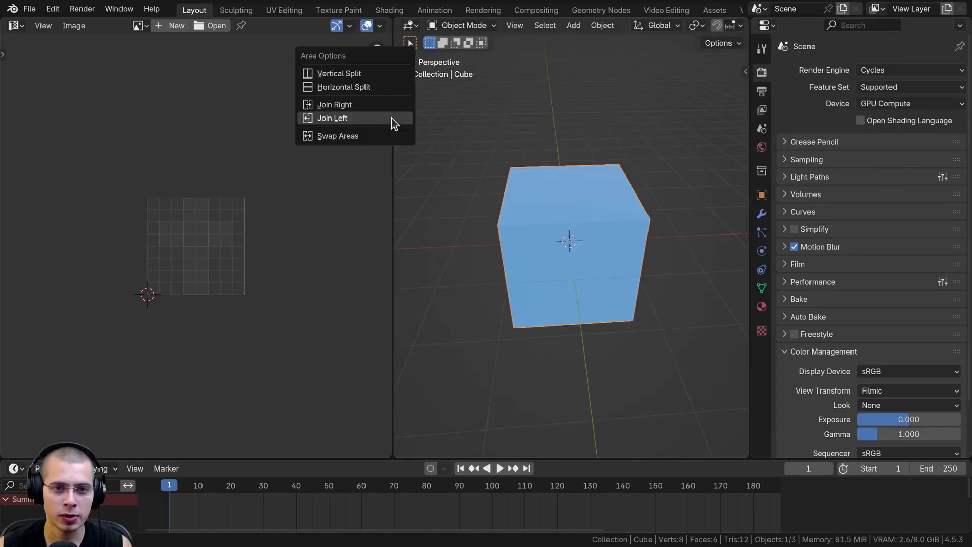
click(359, 144)
right_click(389, 166)
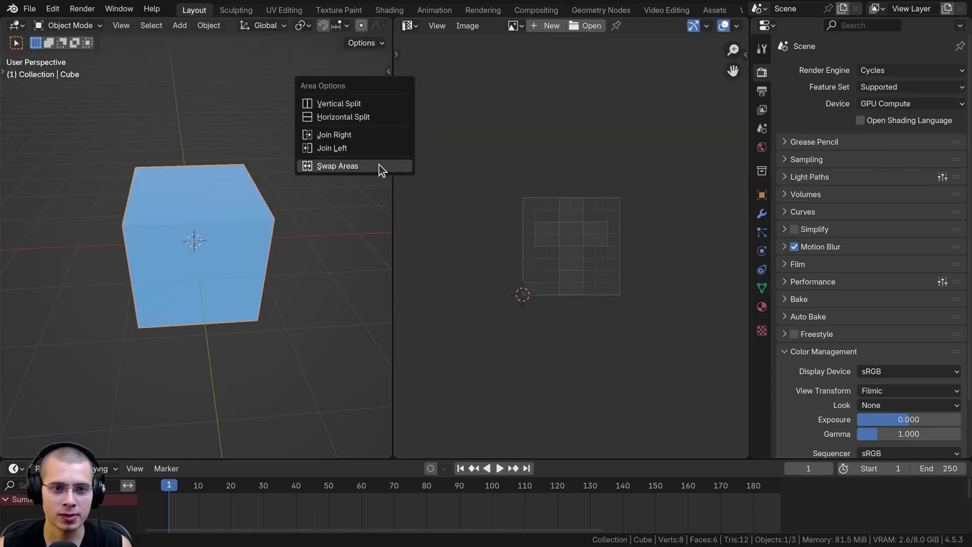
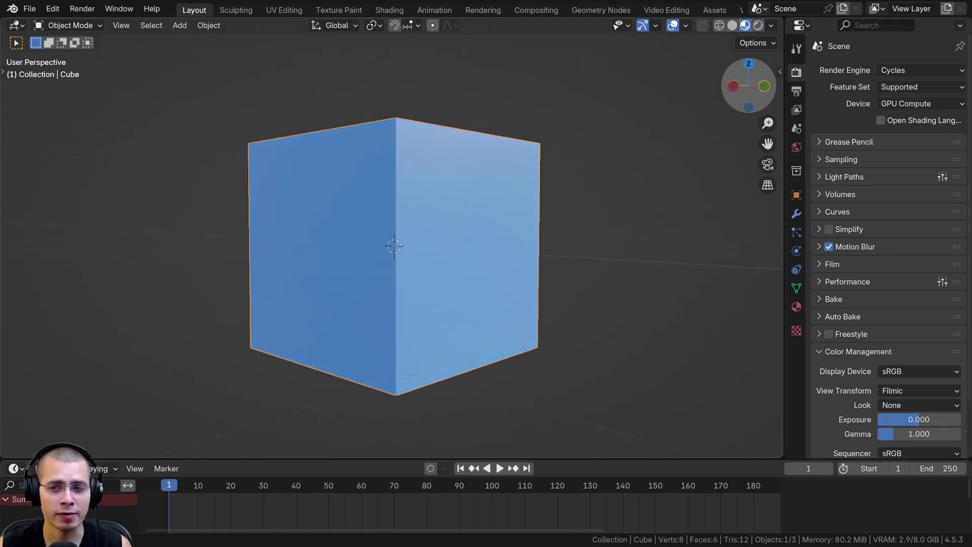
Orbit the cube with the navigation gizmo and hide the 3D viewport's gizmos
drag(740, 80, 773, 115)
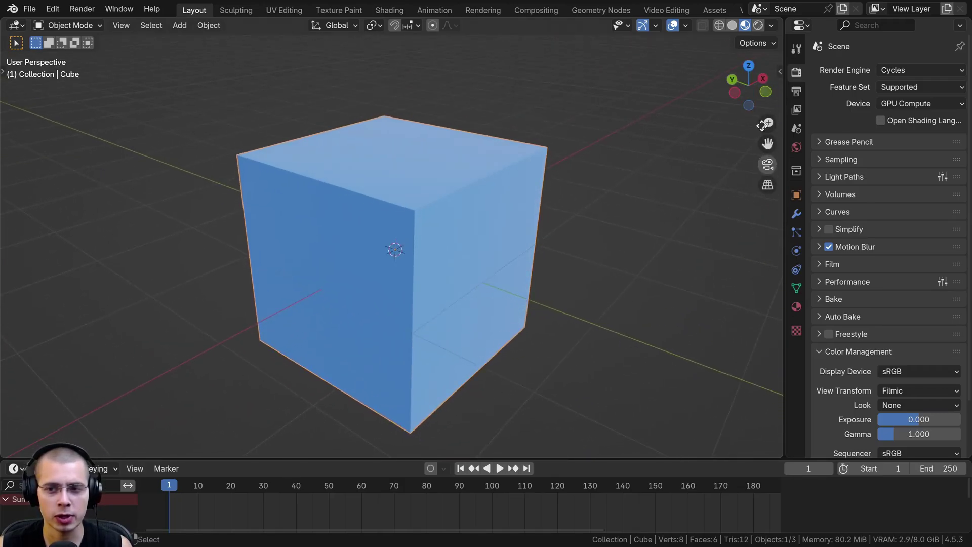
click(641, 26)
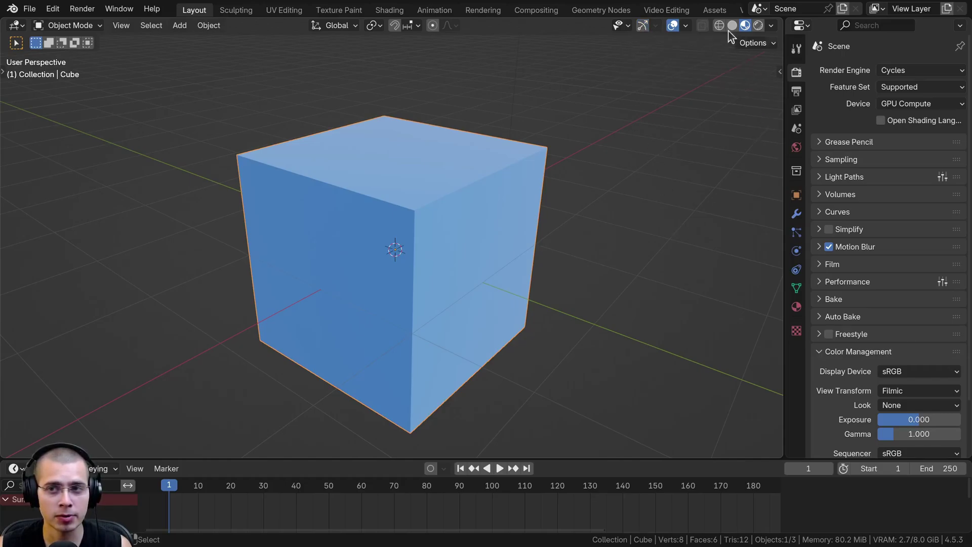
Hide all 3D viewport overlays, view the bare cube from another angle and show the overlays again
middle_drag(728, 30, 685, 36)
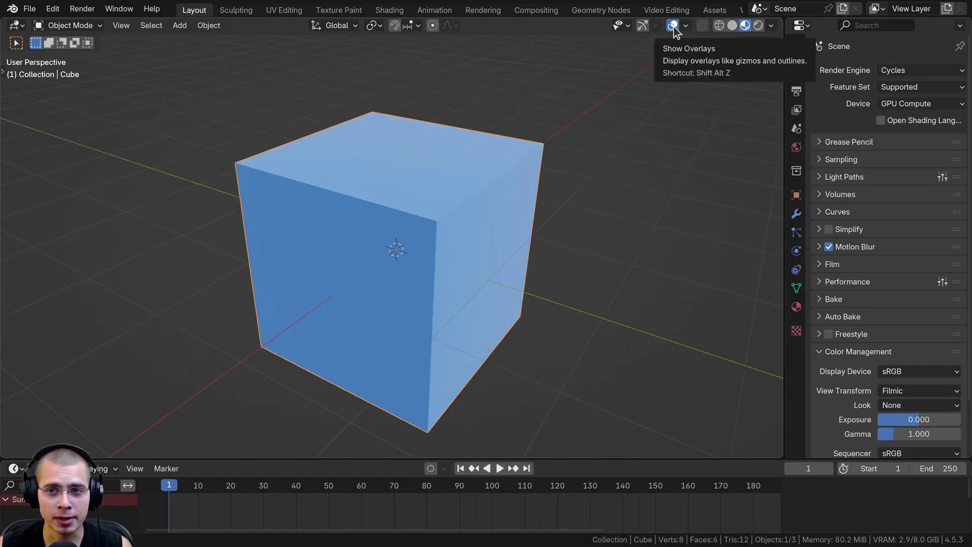
click(673, 27)
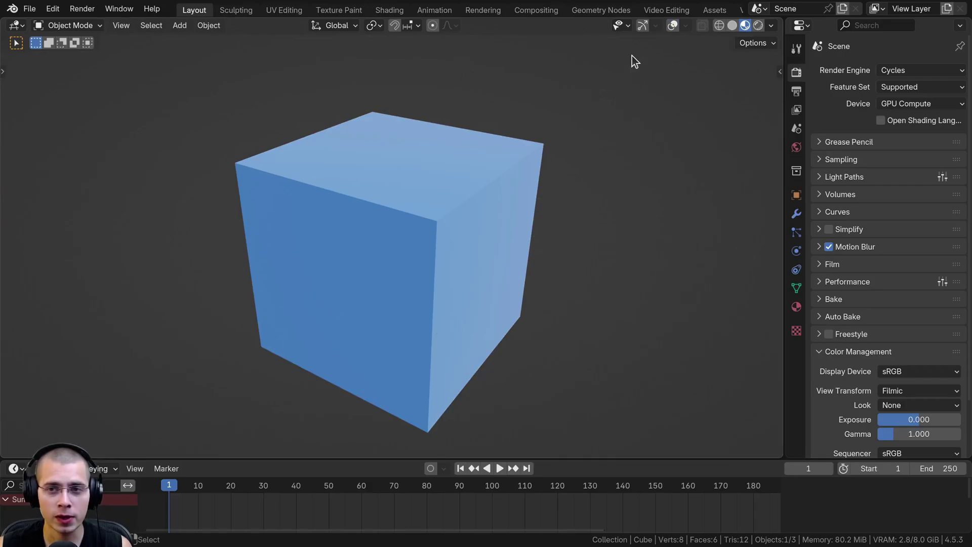
key(KP_0)
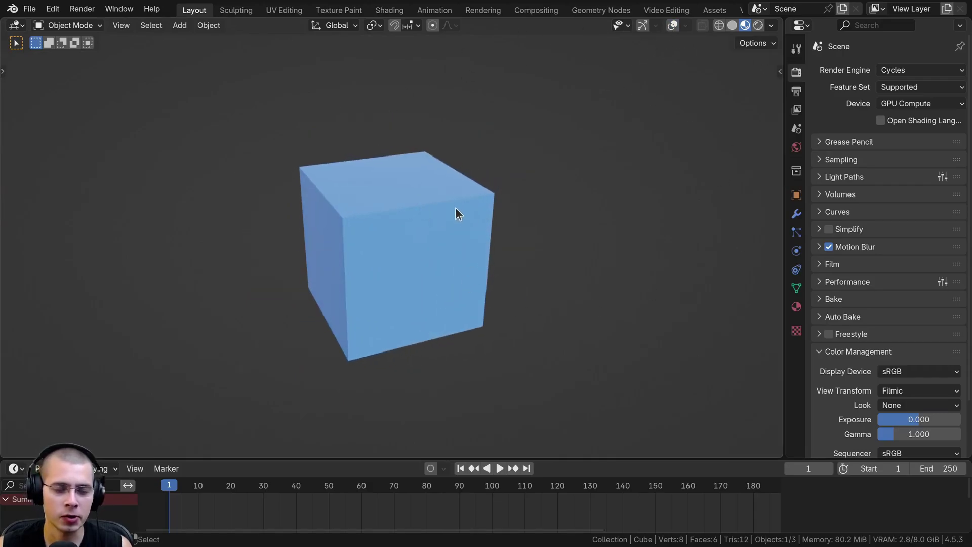
scroll(457, 208, up, 2)
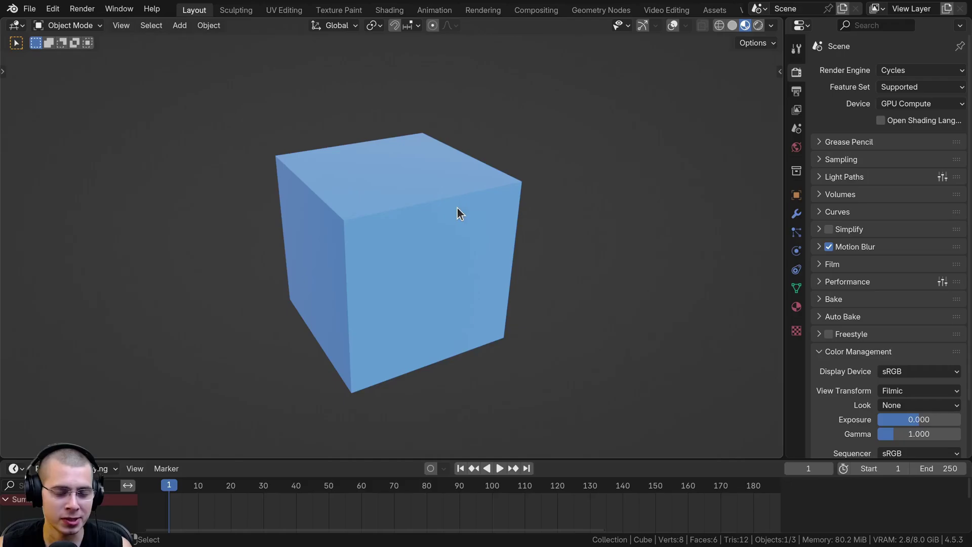
click(675, 27)
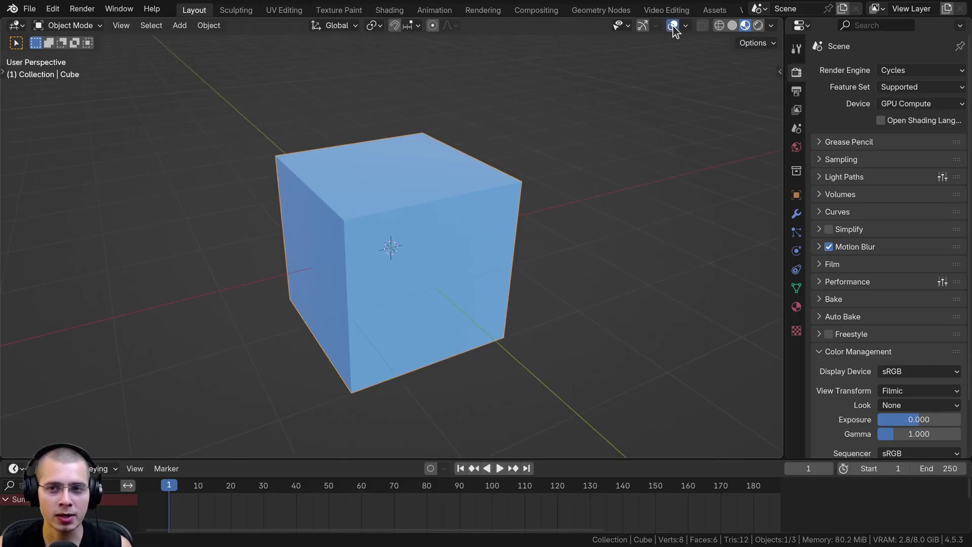
Turn off the Floor, X axis, Y axis and Text Info overlays in the 3D viewport and deselect the cube
click(685, 27)
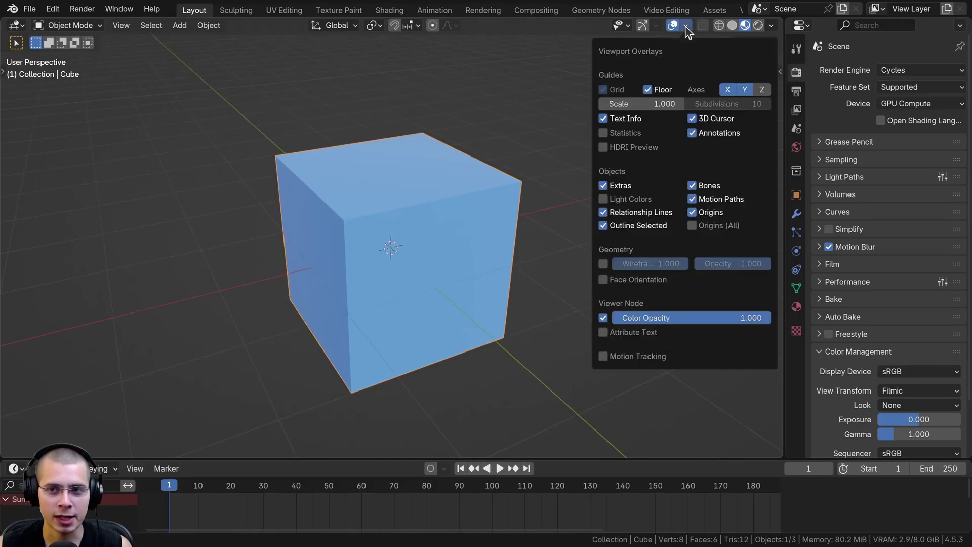
click(648, 90)
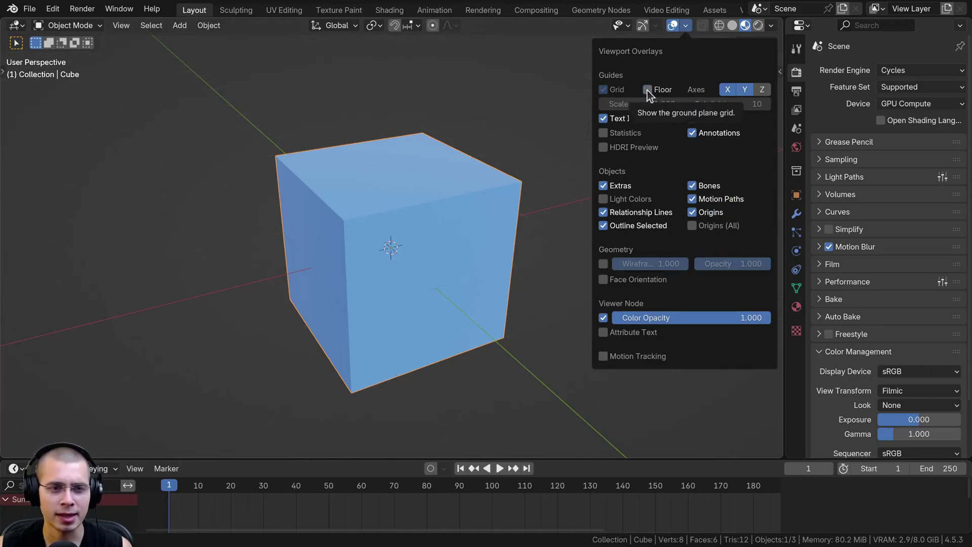
click(724, 92)
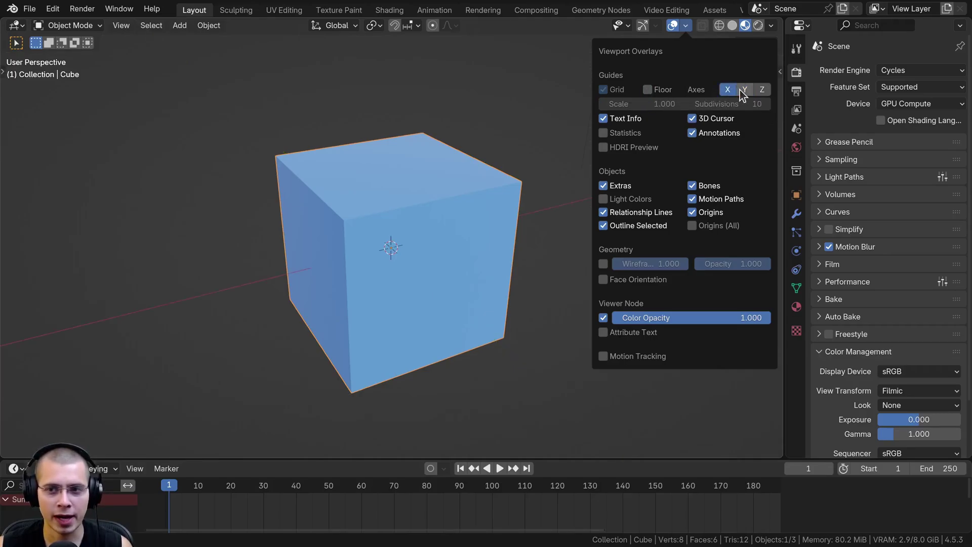
click(728, 90)
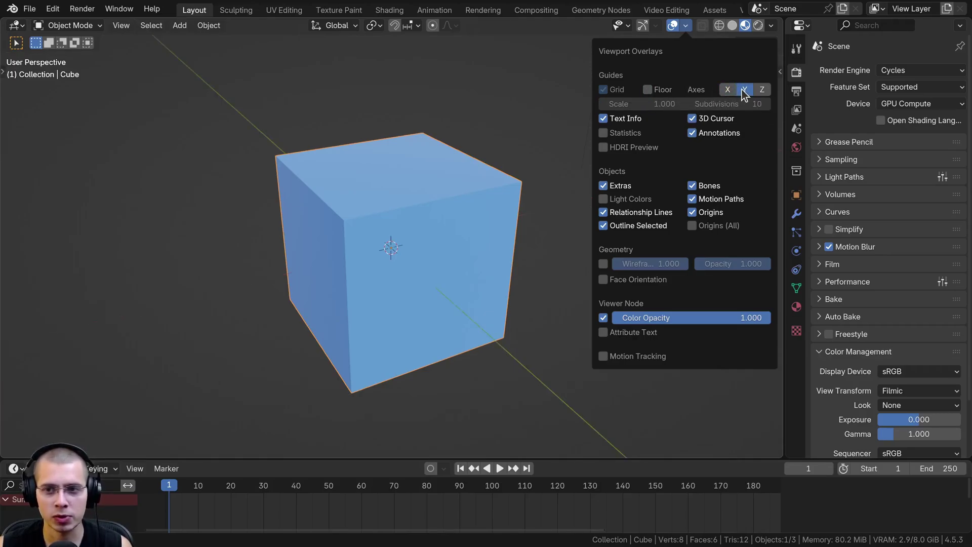
click(603, 119)
click(604, 119)
click(604, 119)
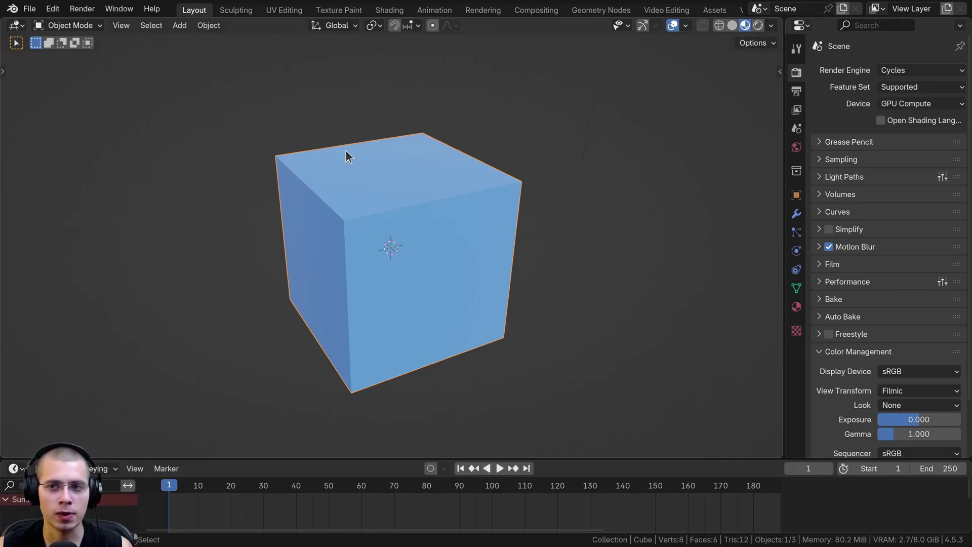
middle_drag(346, 150, 597, 128)
click(282, 36)
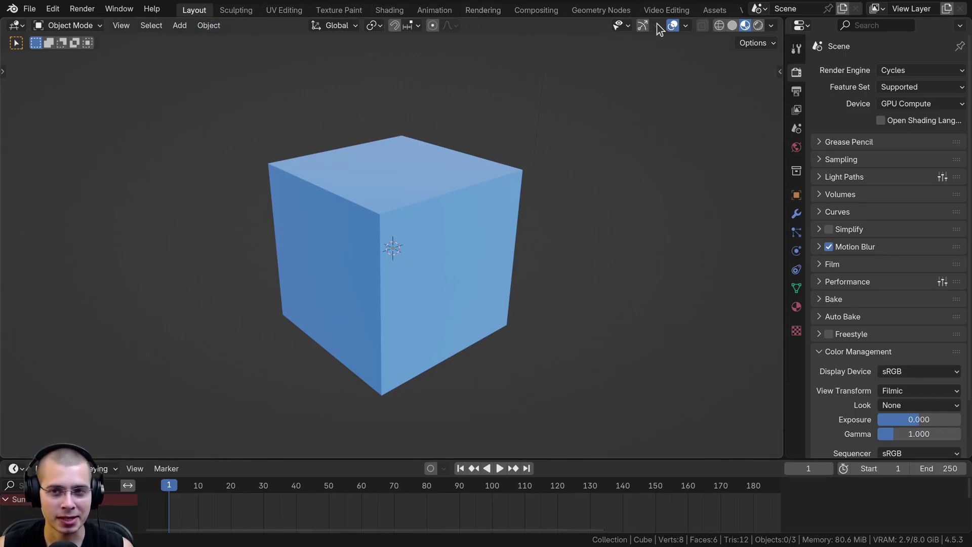
Turn off Show Menus for the 3D viewport's header so its menus collapse, and open the collapsed menu
right_click(679, 25)
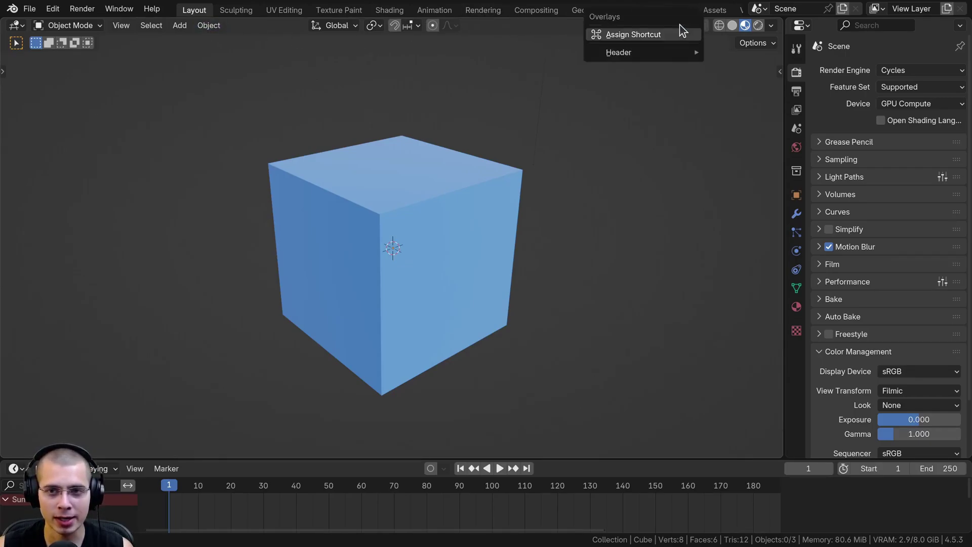
mouse_move(628, 52)
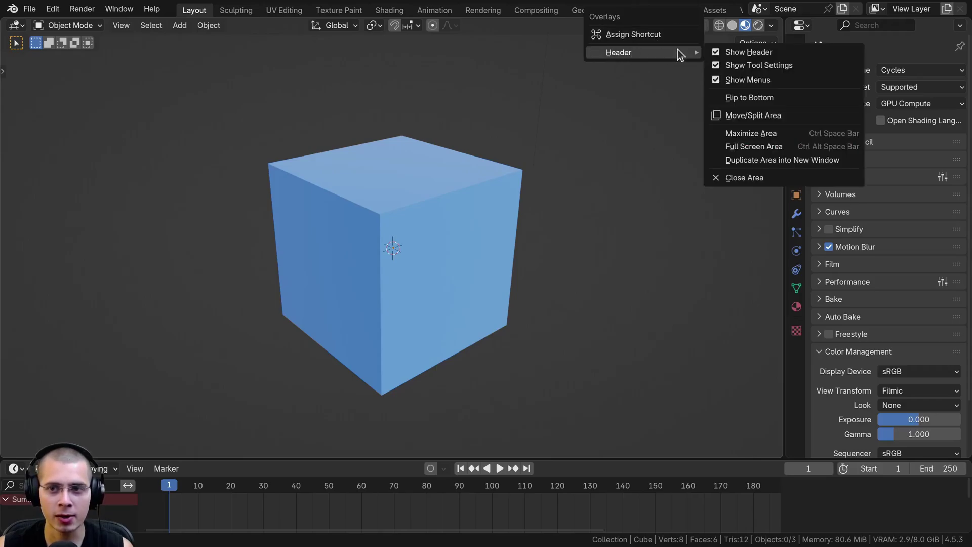
click(717, 80)
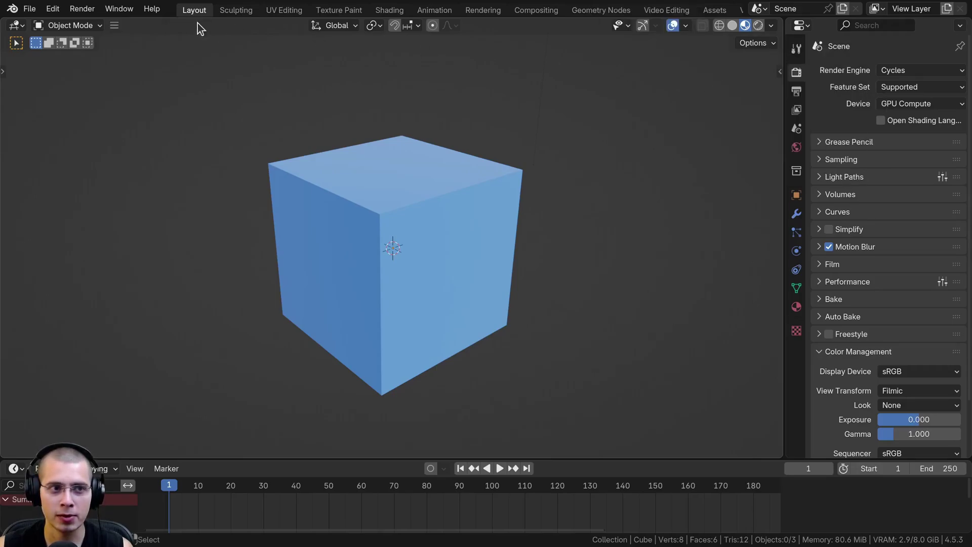
click(115, 26)
Hide the 3D viewport's tool settings bar while keeping the main header
right_click(656, 25)
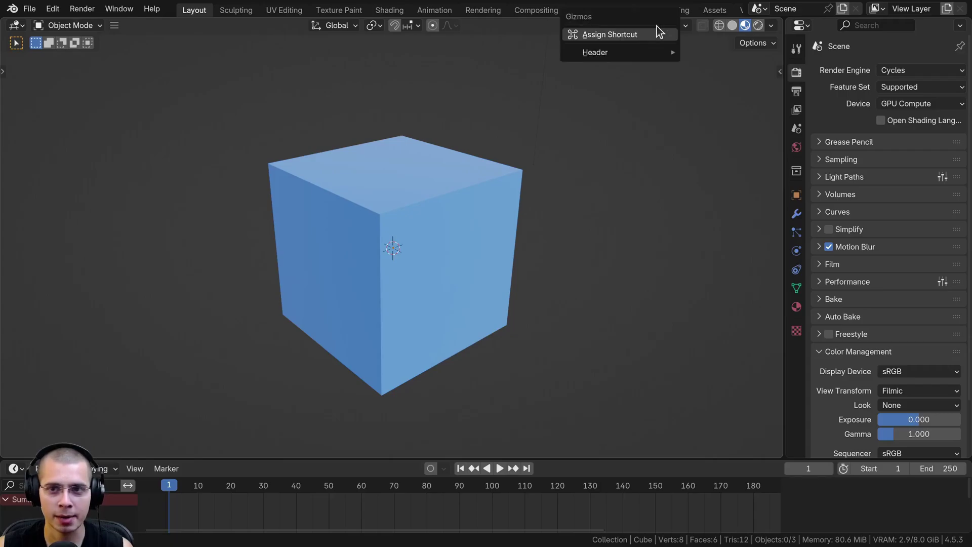
right_click(696, 27)
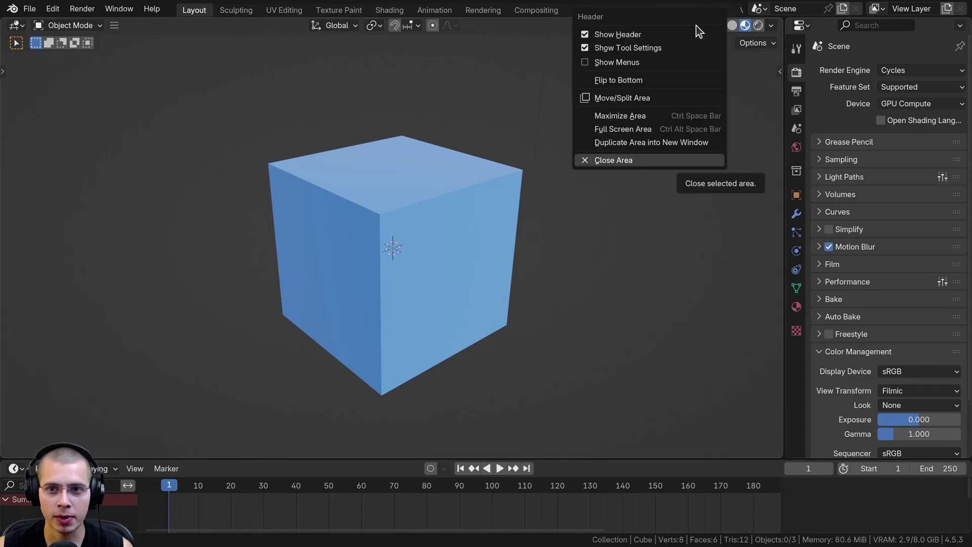
click(585, 47)
Hide the 3D viewport's header entirely and view the cube closer up from another angle
right_click(659, 23)
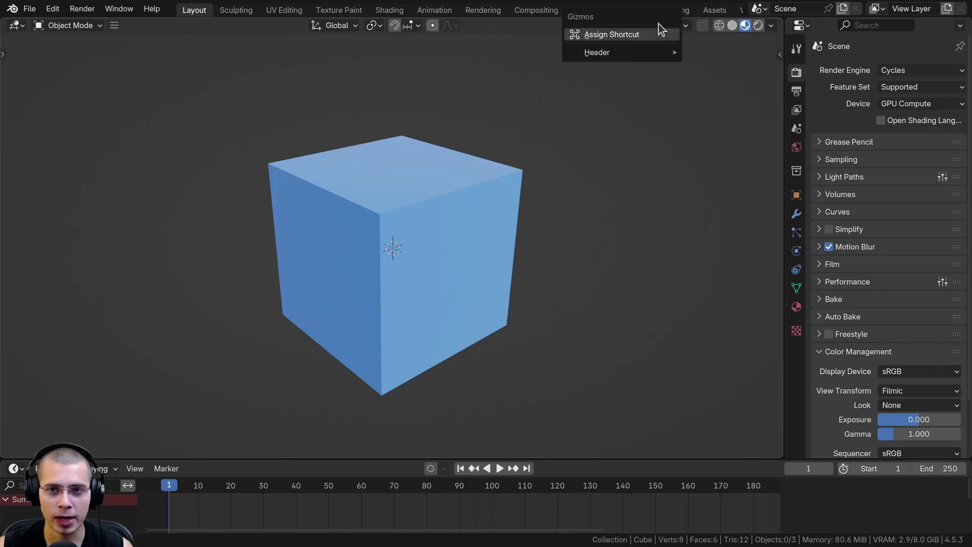
mouse_move(654, 51)
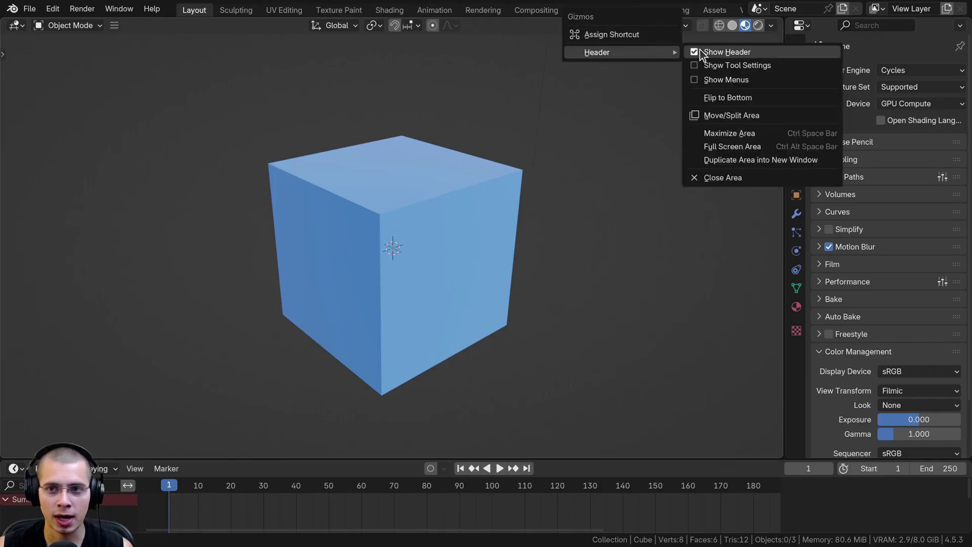
click(699, 51)
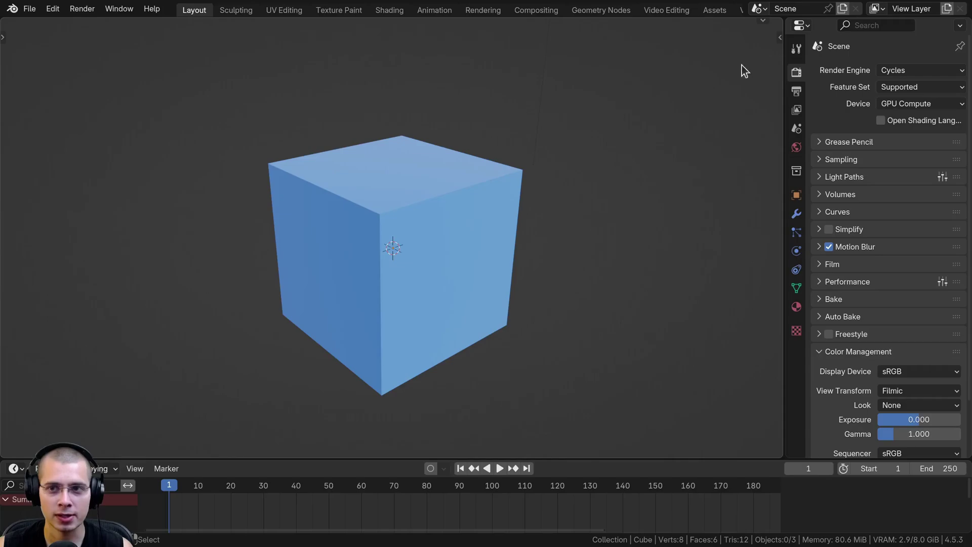
middle_drag(321, 87, 354, 125)
scroll(395, 177, up, 3)
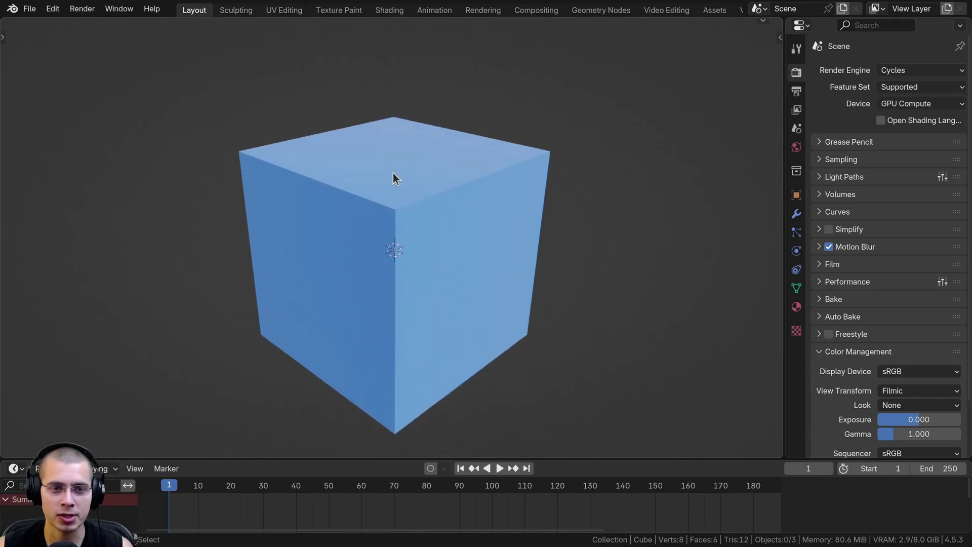
middle_drag(395, 178, 388, 120)
scroll(401, 152, up, 3)
middle_drag(408, 156, 436, 140)
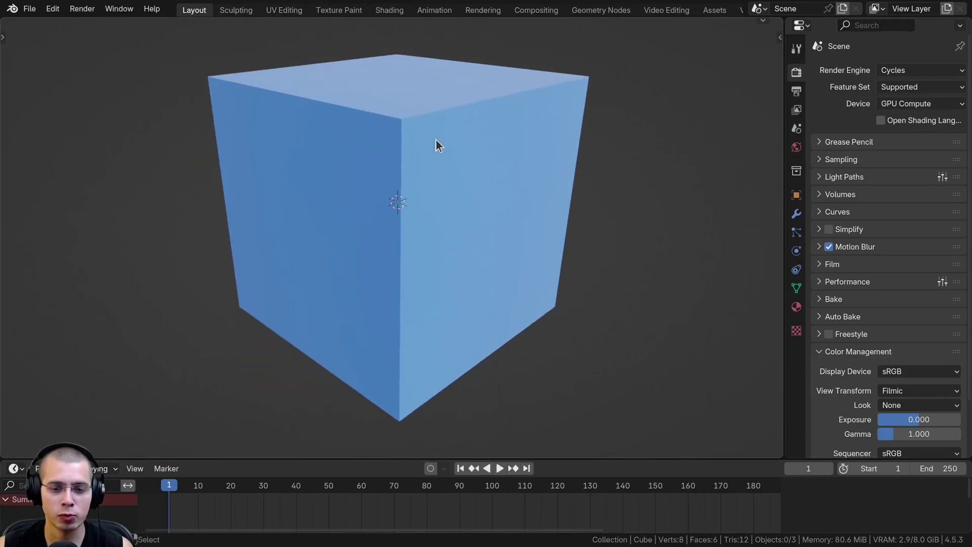
Enlarge the timeline area upward, hide its header and readjust its border with the 3D viewport
drag(658, 459, 654, 408)
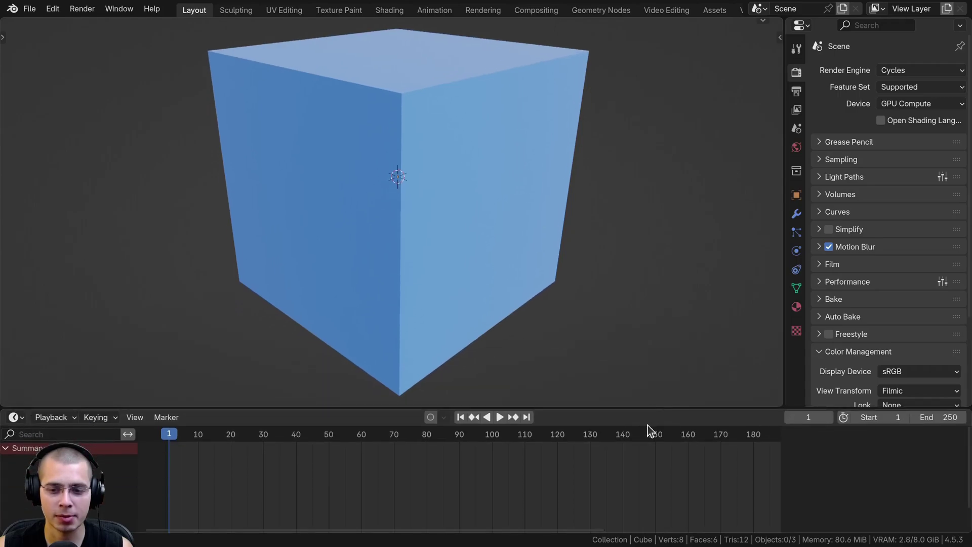
right_click(645, 416)
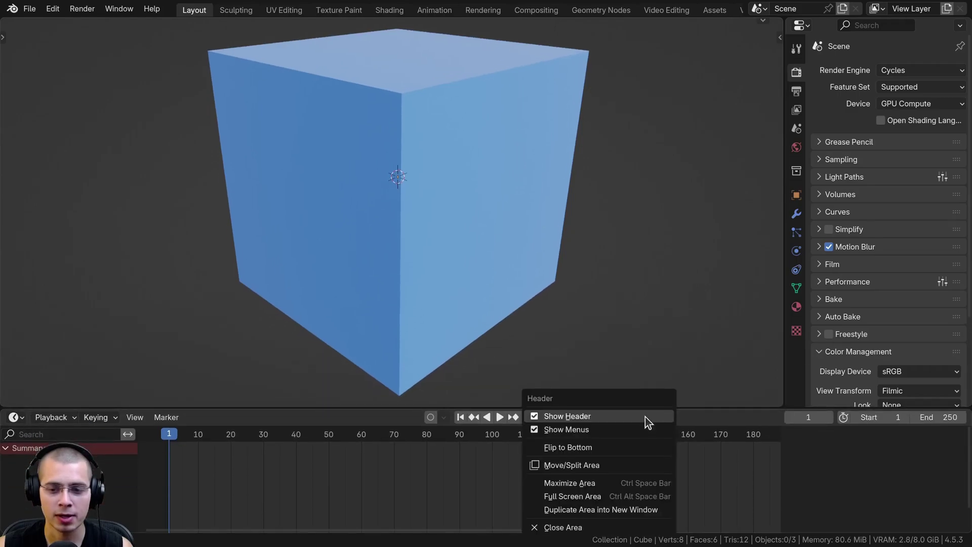
click(534, 417)
drag(431, 406, 431, 418)
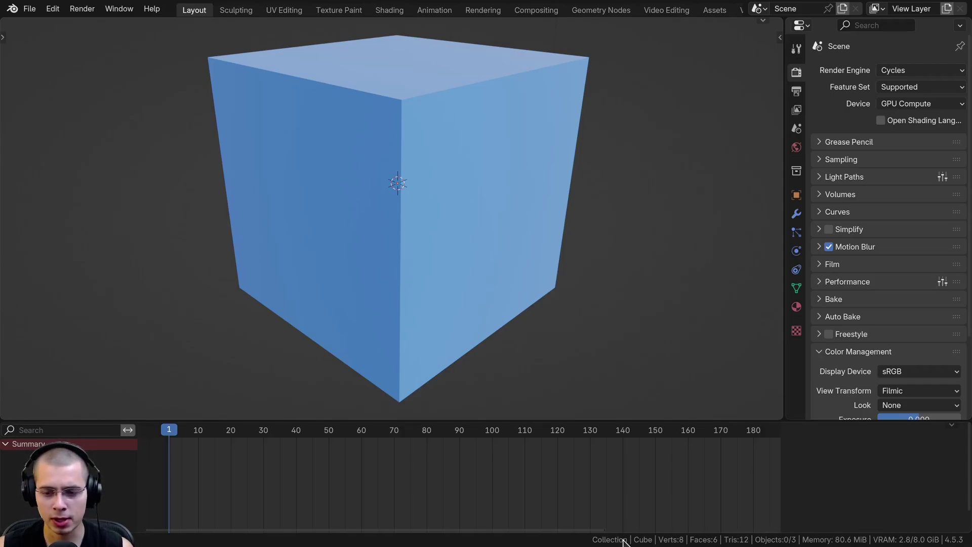
Collapse the status bar out of sight and orbit the view around the cube
right_click(744, 542)
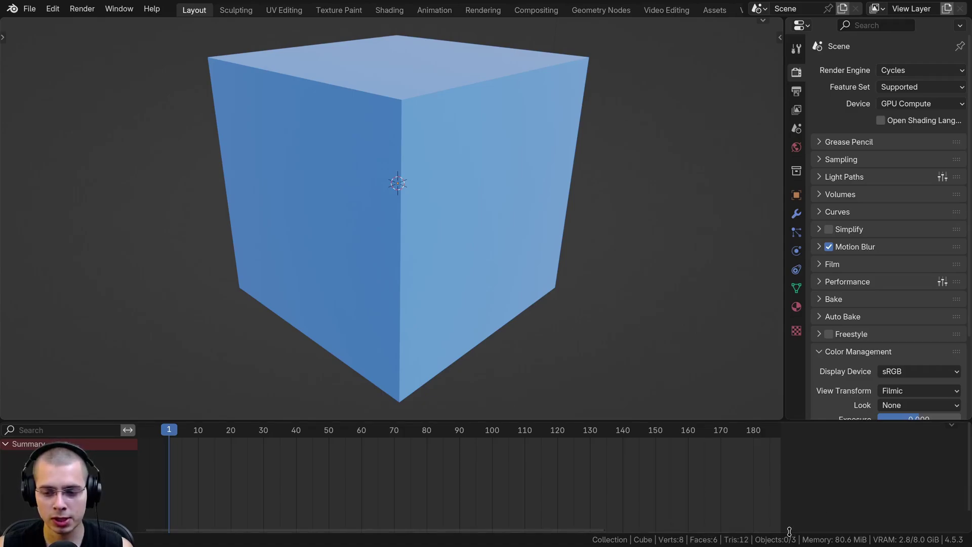
drag(789, 531, 791, 544)
middle_drag(424, 287, 481, 228)
Check the visible tabs options of the Properties editor and flip its navigation bar to the right side
right_click(795, 73)
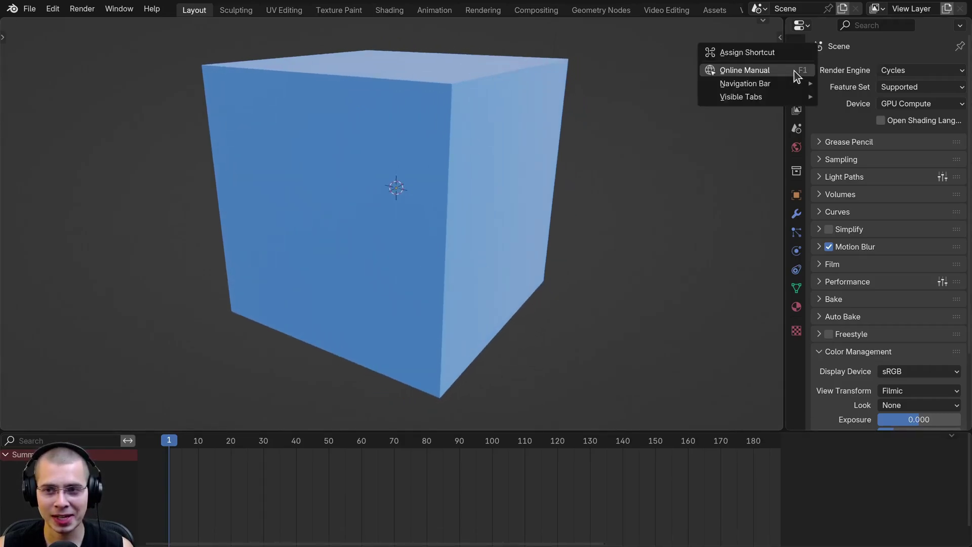
mouse_move(732, 96)
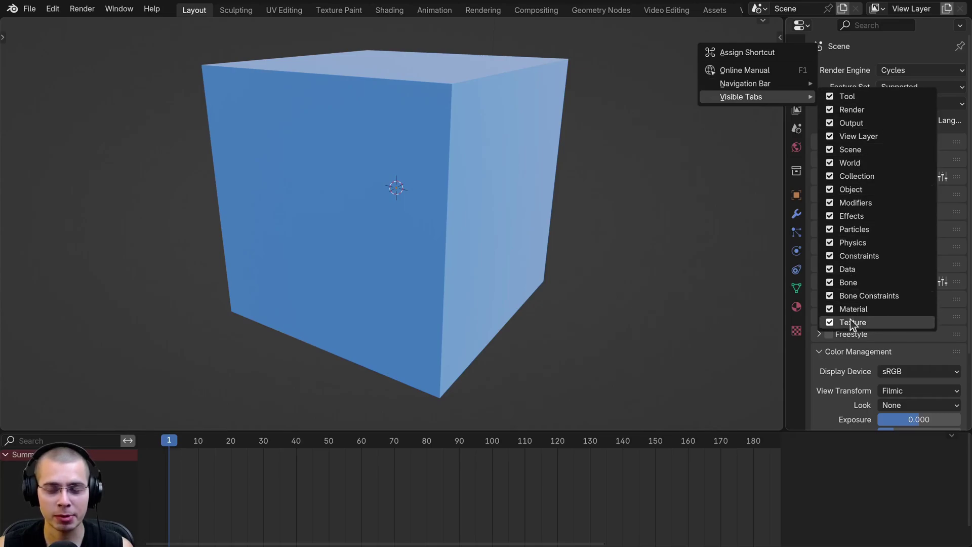
right_click(797, 113)
mouse_move(769, 130)
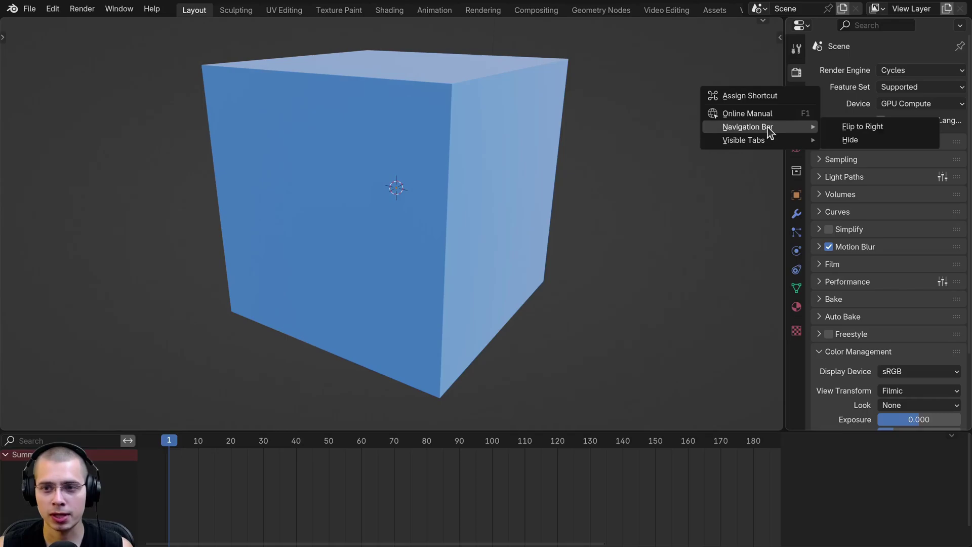
click(865, 129)
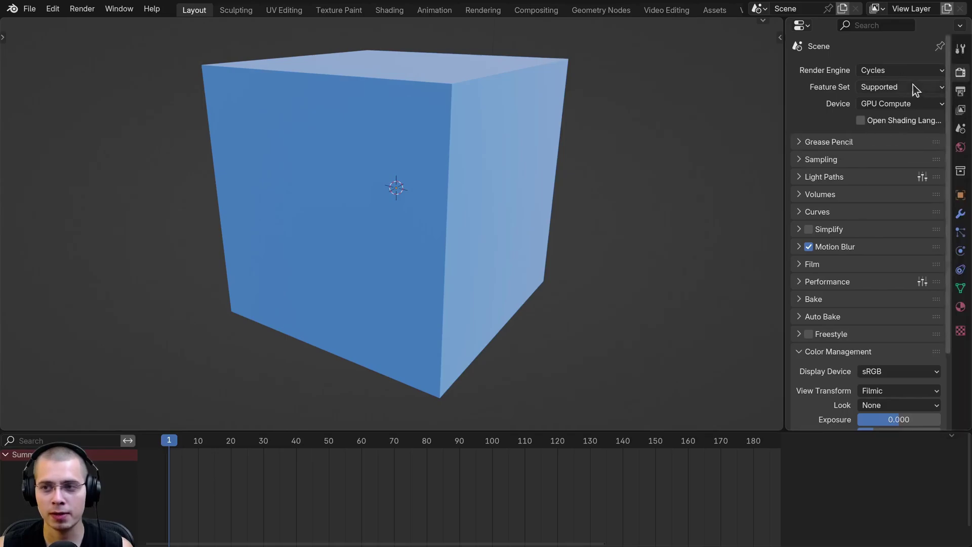
Hide the Properties editor's navigation bar
right_click(960, 125)
mouse_move(922, 124)
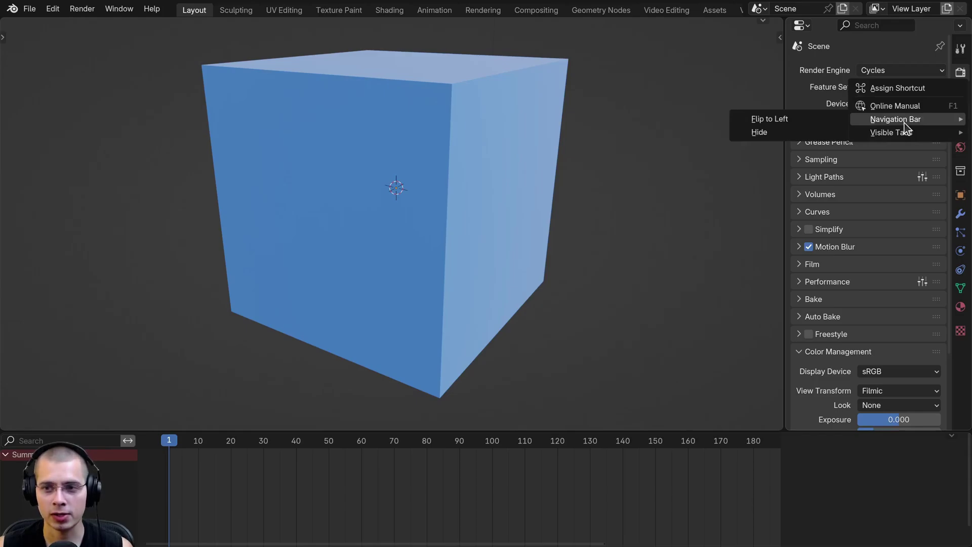
click(788, 130)
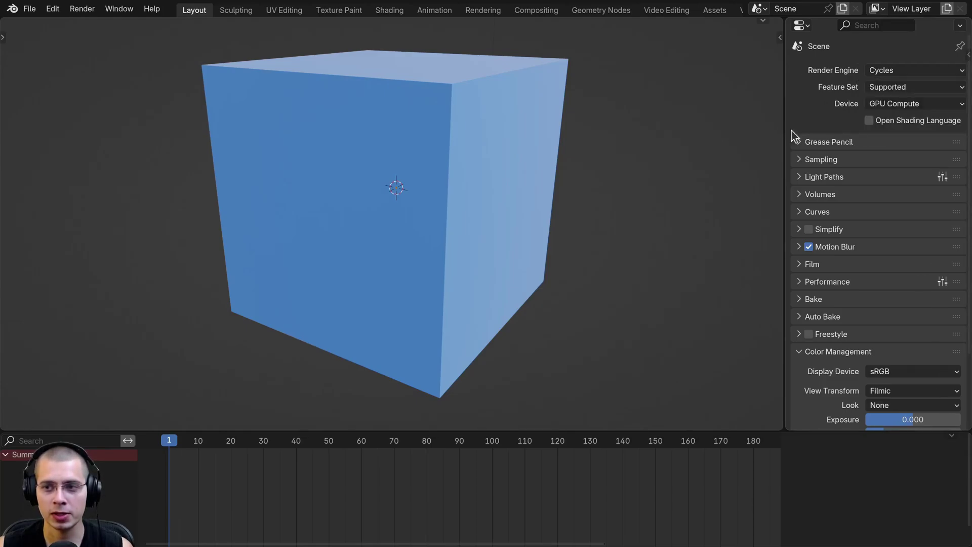
scroll(598, 147, down, 4)
Look at the Sculpting workspace, switch to the Assets workspace and browse the Ultimate Material Pack materials
click(236, 10)
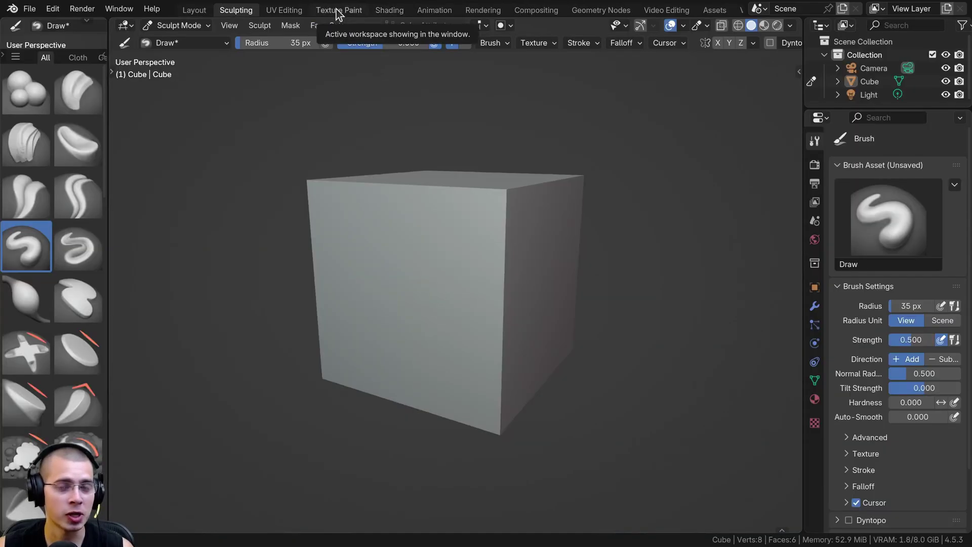
scroll(336, 11, down, 2)
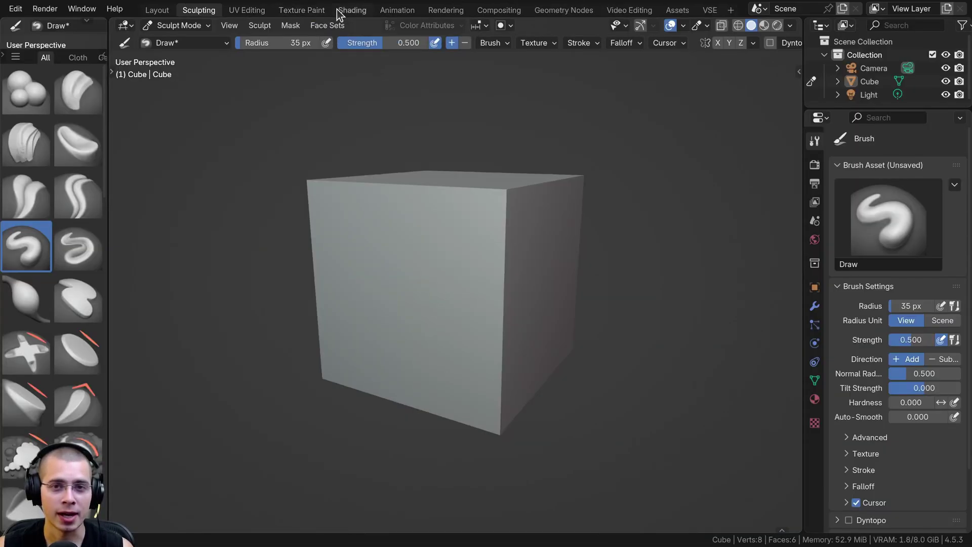
click(678, 10)
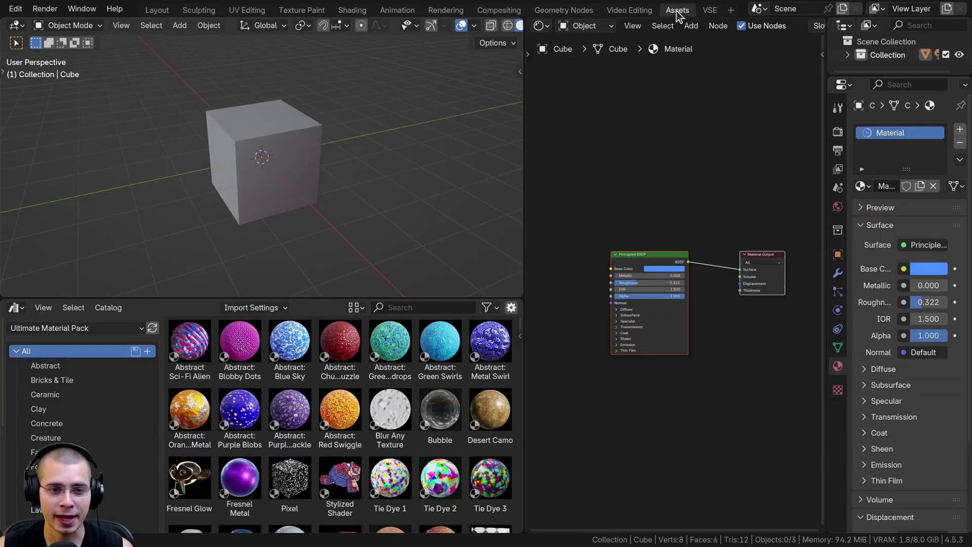
scroll(279, 395, down, 5)
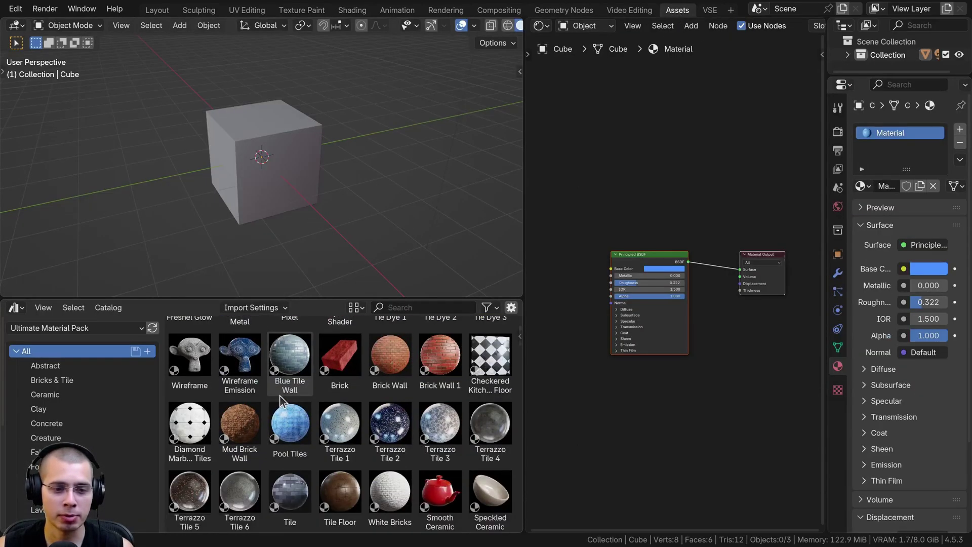
scroll(280, 395, up, 5)
scroll(519, 351, down, 5)
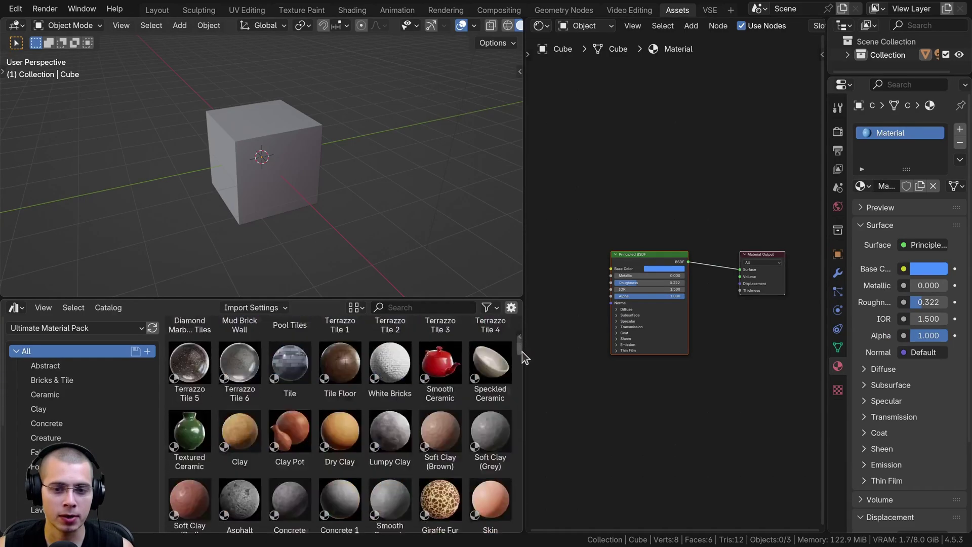
scroll(519, 351, up, 5)
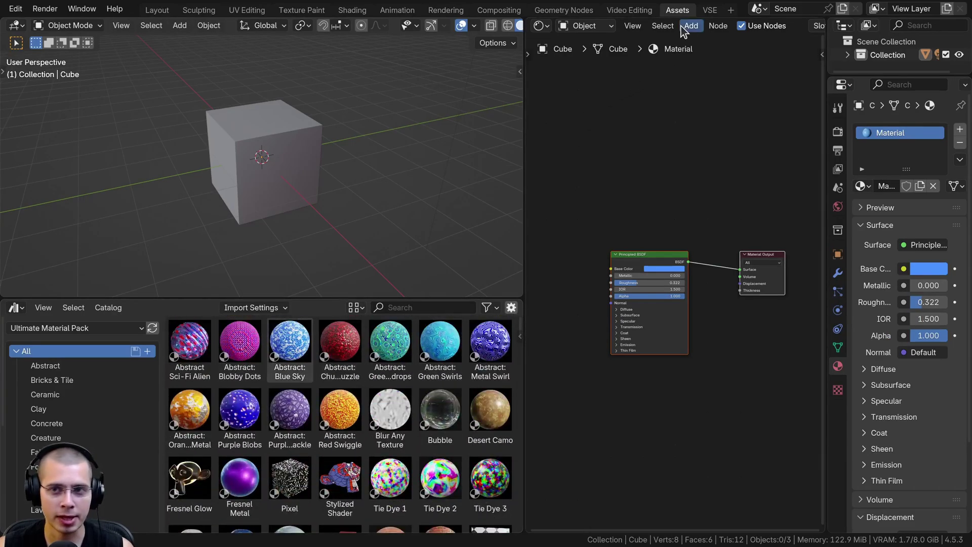
Apply the Abstract: Blobby Dots material to the cube, replace it with Abstract: Blue Sky and inspect its shader node
drag(229, 355, 245, 136)
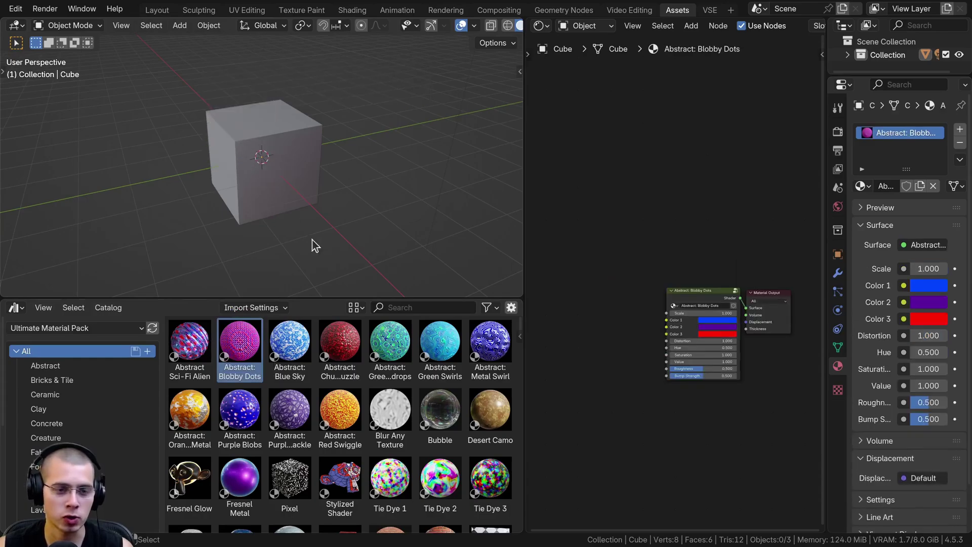
drag(289, 348, 266, 167)
scroll(651, 319, up, 5)
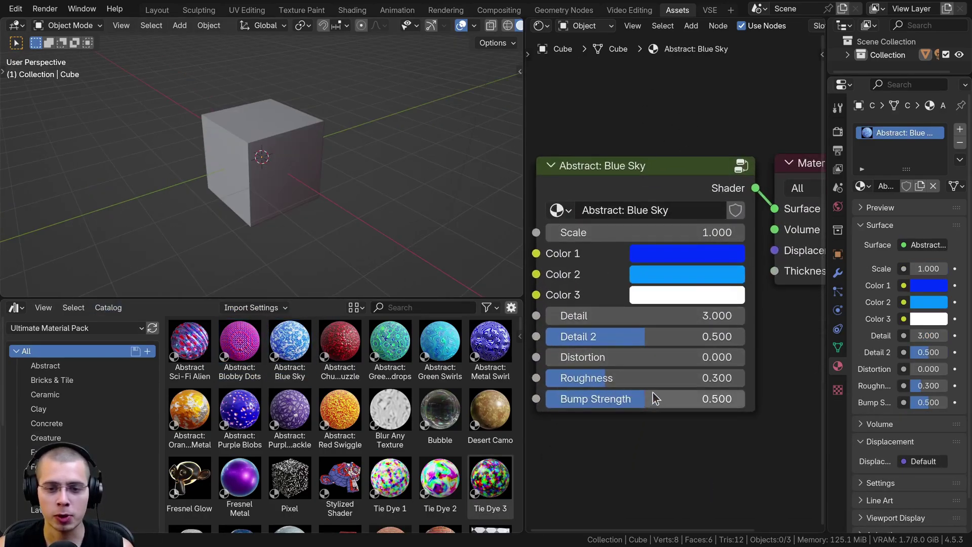
scroll(636, 284, down, 1)
middle_drag(622, 274, 620, 273)
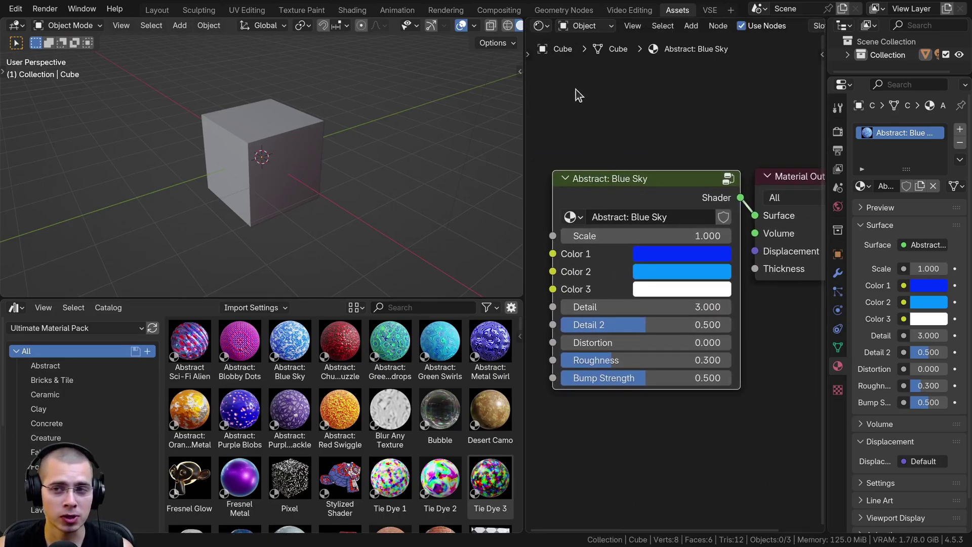
Add a new workspace based on the General Layout preset and rename it Layout 2
click(732, 15)
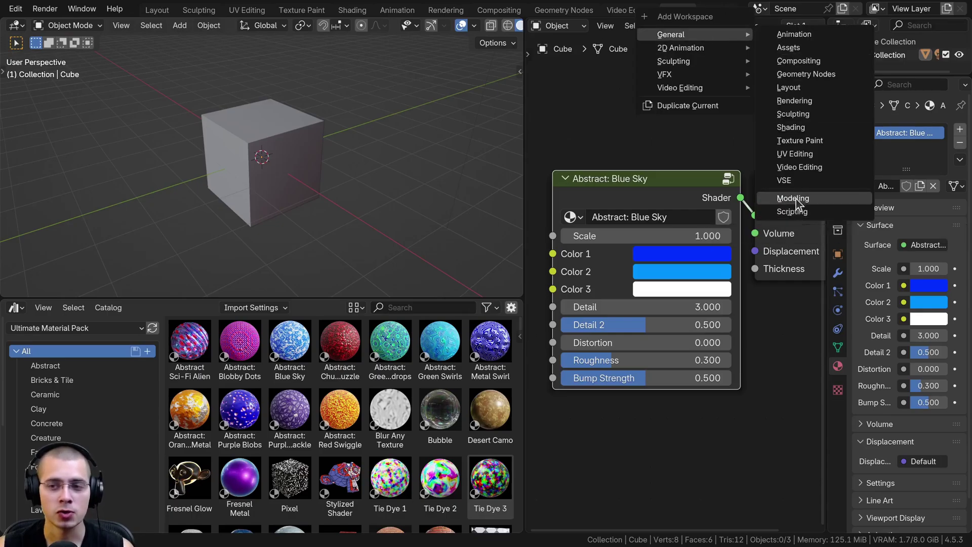
click(796, 90)
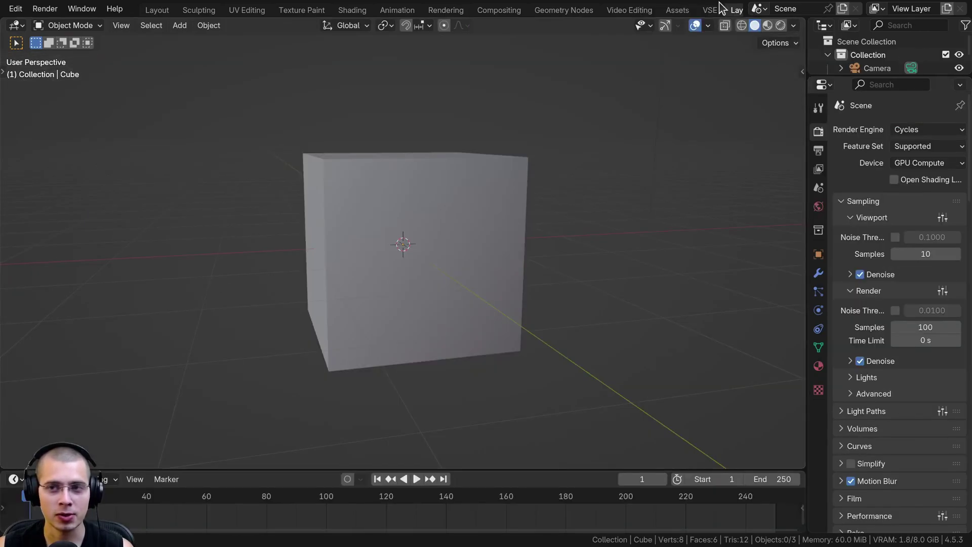
scroll(699, 13, right, 3)
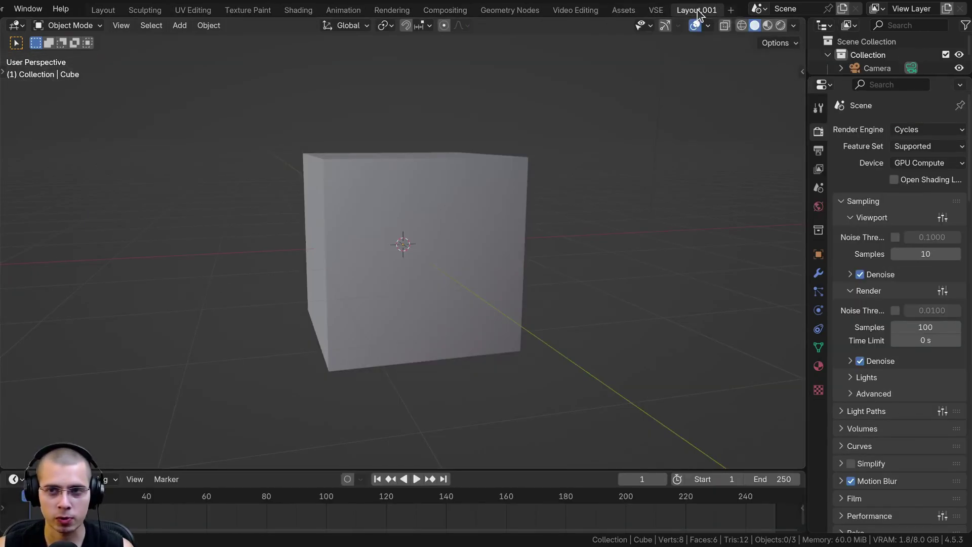
double_click(699, 10)
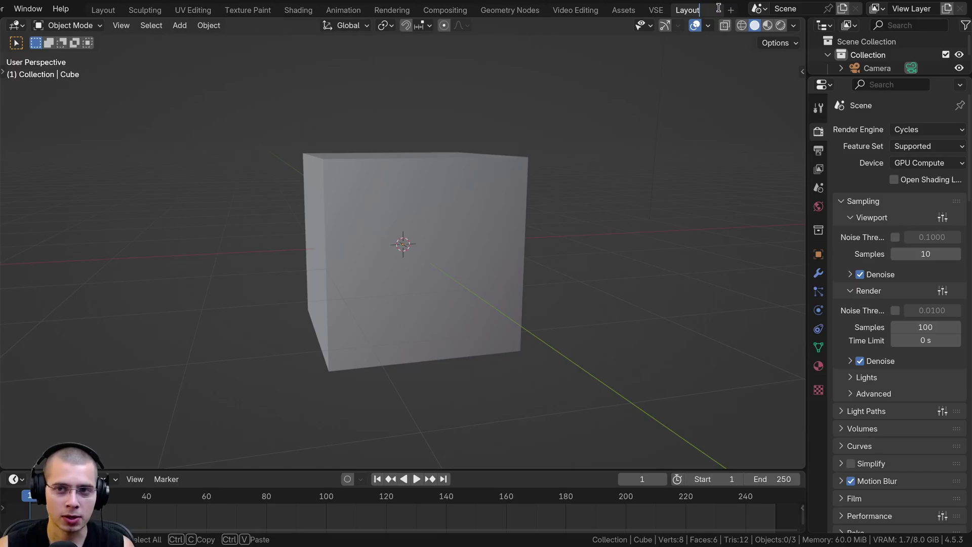
text(2)
key(Return)
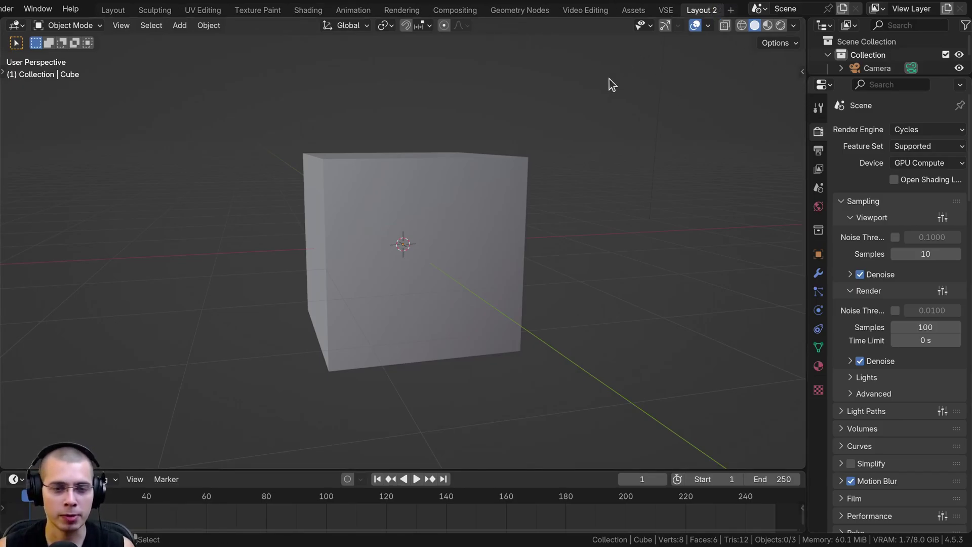
Split the 3D viewport into two side-by-side halves and view the cube from above, closer up, in one of them
drag(801, 22, 404, 66)
middle_drag(230, 187, 208, 251)
scroll(209, 238, up, 4)
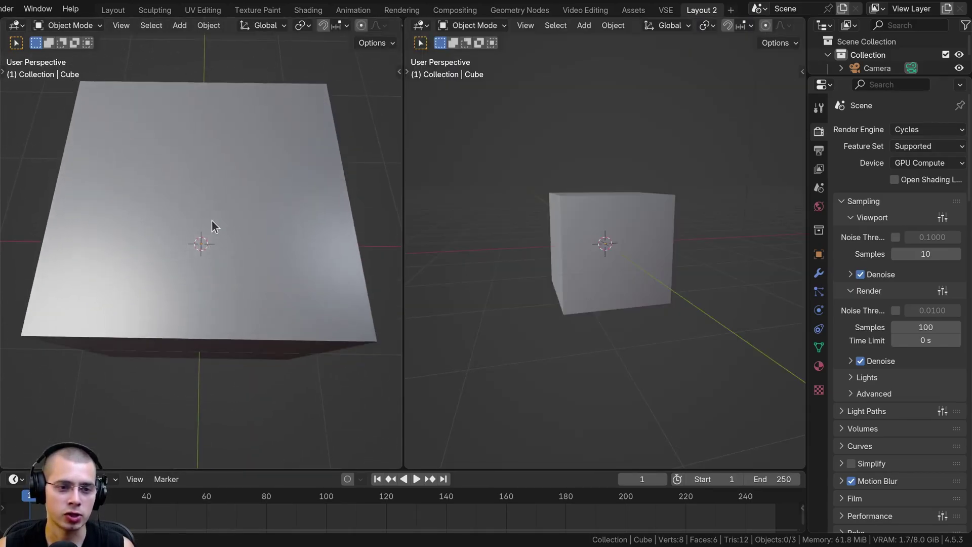
Split the Properties editor into two stacked areas and change the upper one to a UV Editor
scroll(601, 239, up, 2)
middle_drag(601, 238, 777, 219)
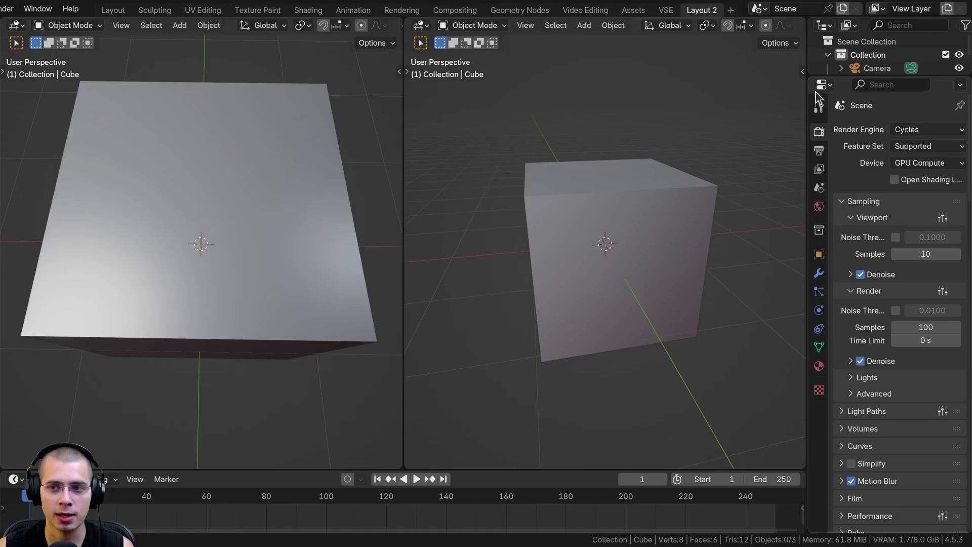
drag(809, 77, 812, 279)
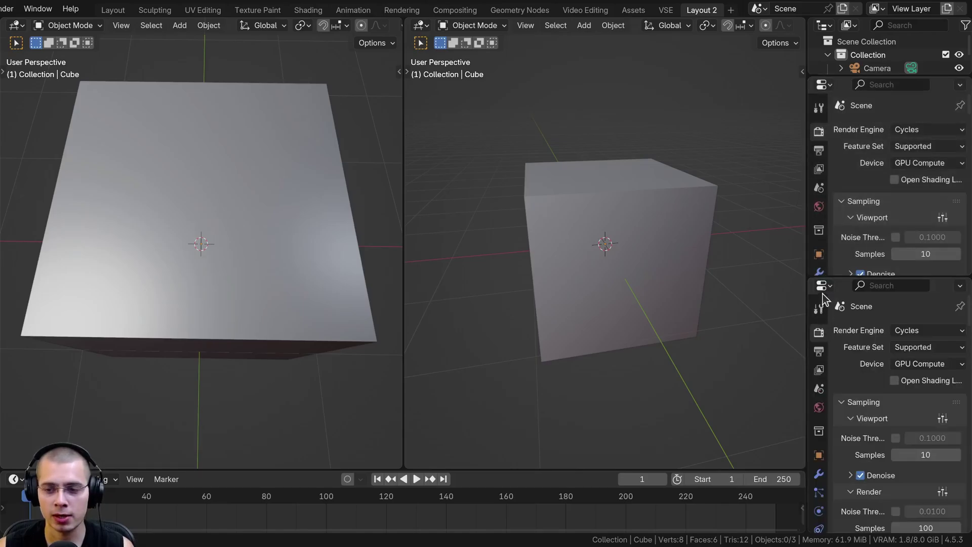
click(821, 85)
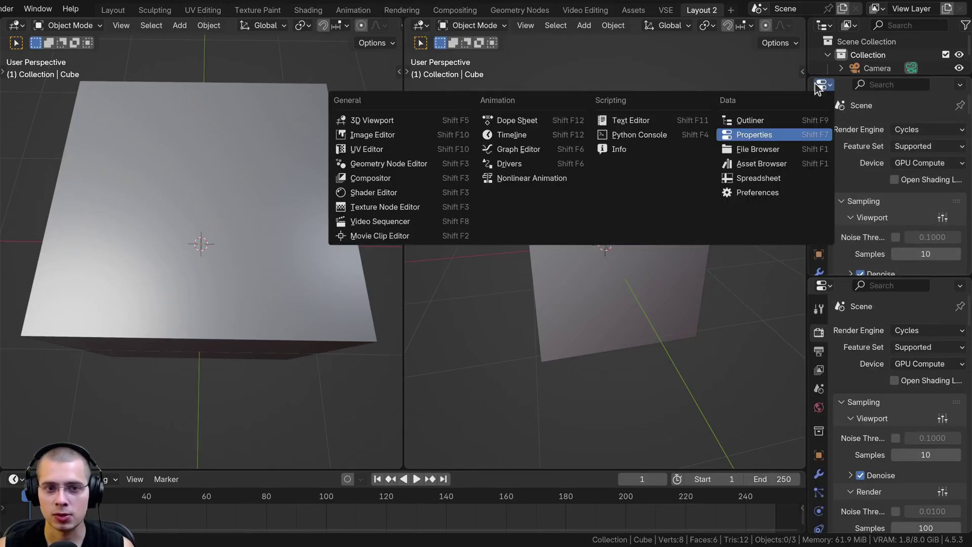
click(404, 148)
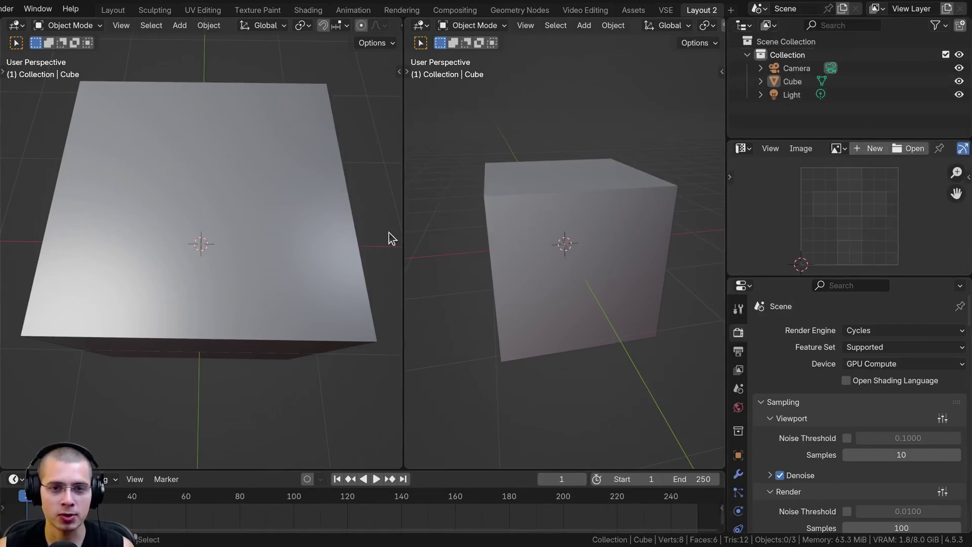
Look through the workspace list and find the Defaults options among the file commands for saving a startup setup
scroll(562, 43, down, 2)
scroll(613, 25, down, 3)
scroll(703, 11, up, 3)
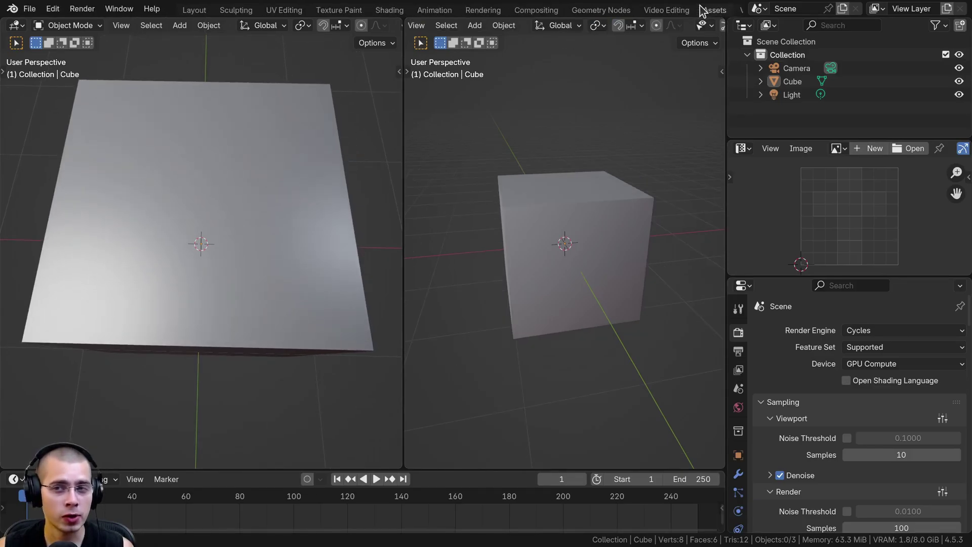
scroll(703, 11, down, 3)
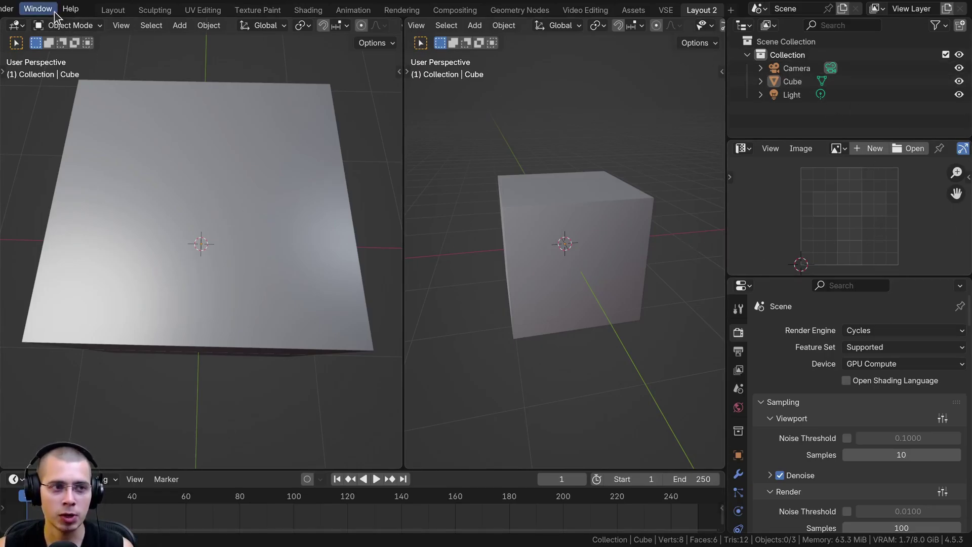
scroll(47, 10, left, 2)
scroll(46, 11, left, 3)
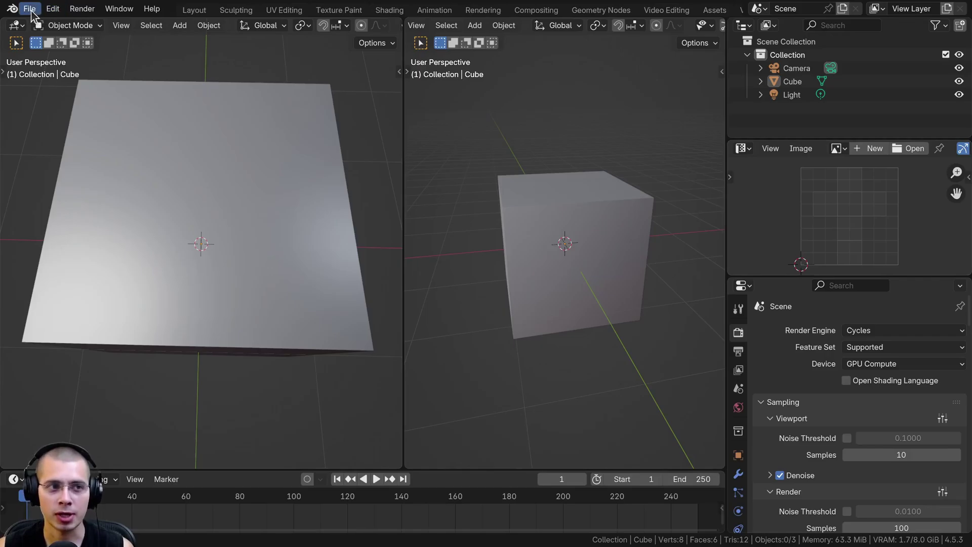
click(31, 11)
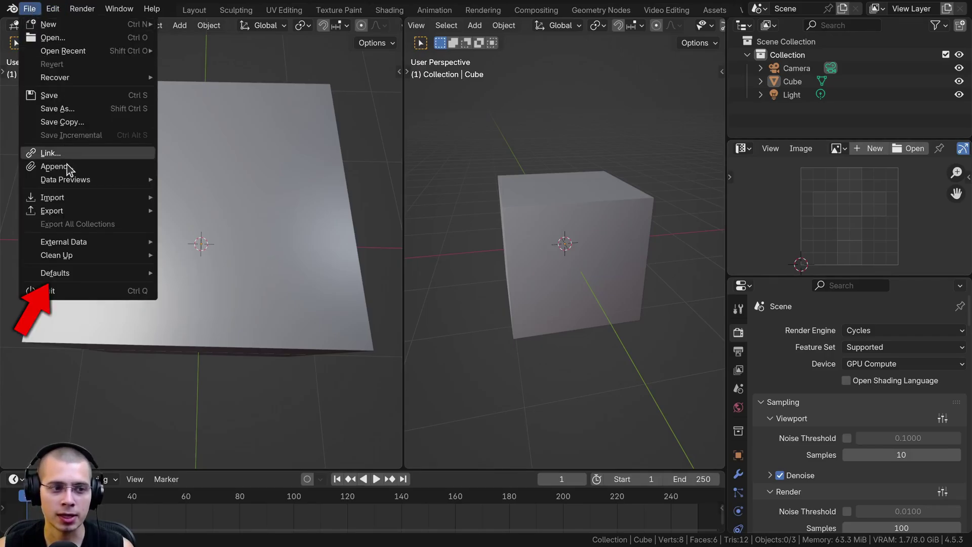
mouse_move(74, 272)
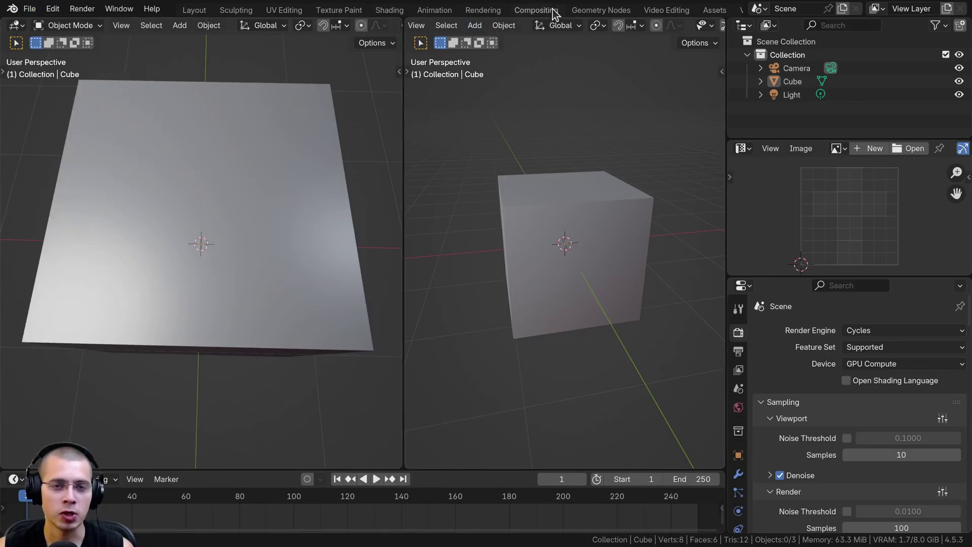
Duplicate the Layout 2 workspace
scroll(598, 13, down, 3)
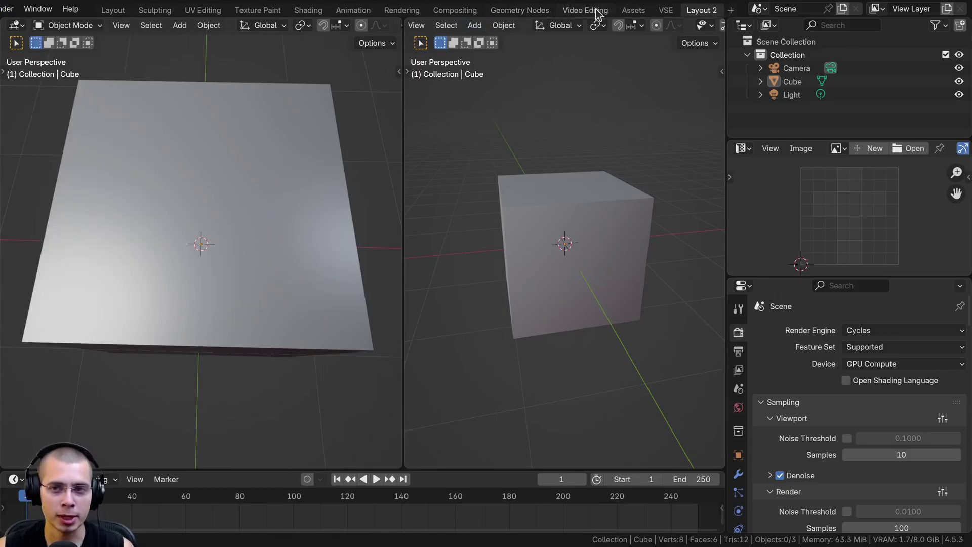
right_click(701, 11)
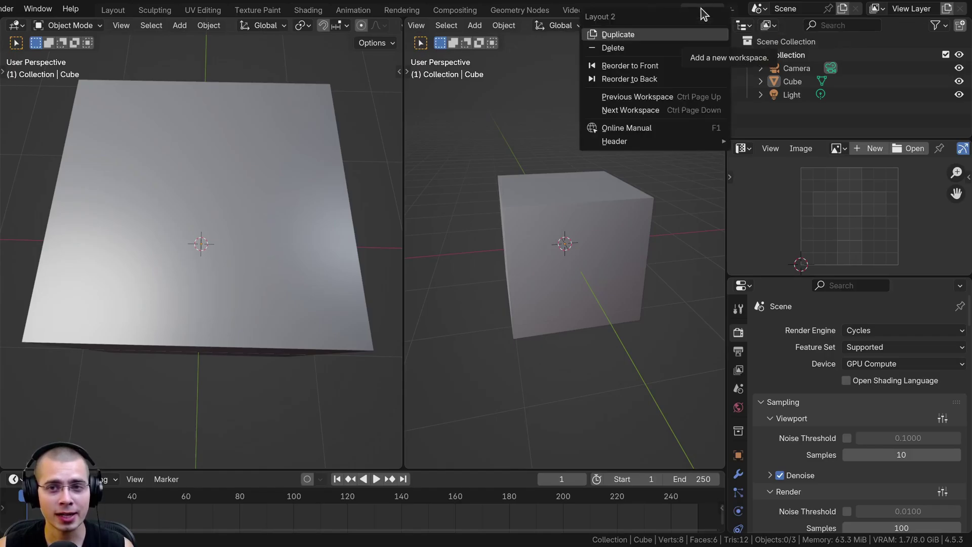
click(626, 35)
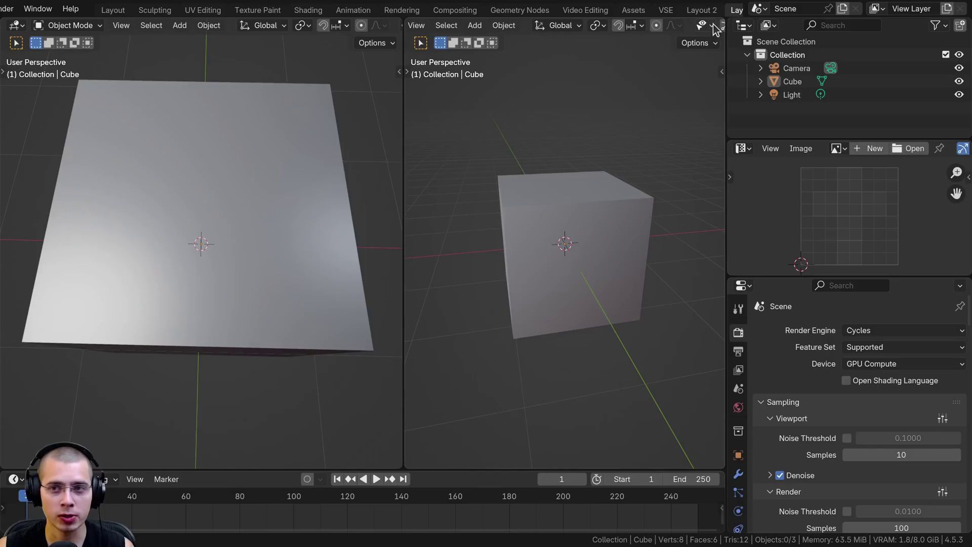
scroll(714, 30, down, 5)
scroll(710, 15, down, 3)
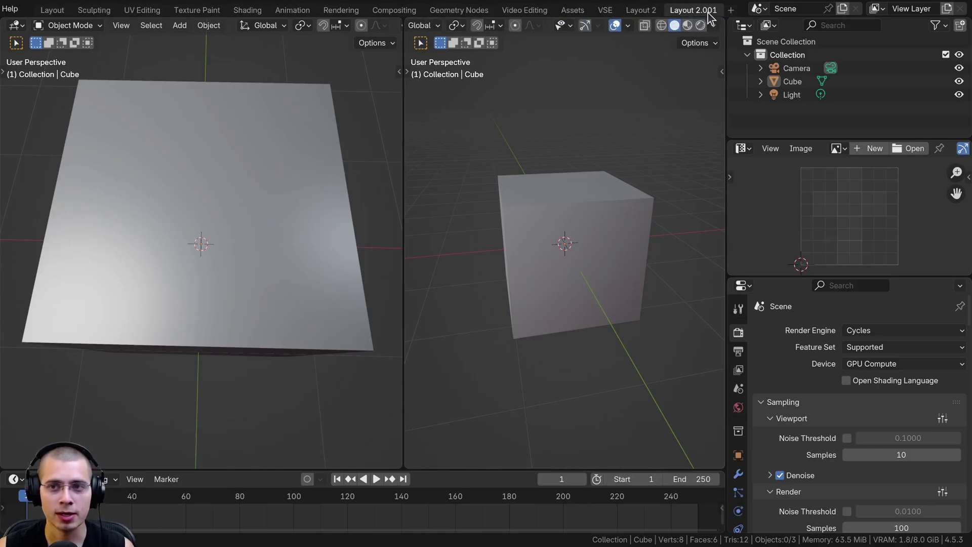
Delete the original Layout 2 workspace, keeping its duplicate
click(651, 12)
right_click(647, 12)
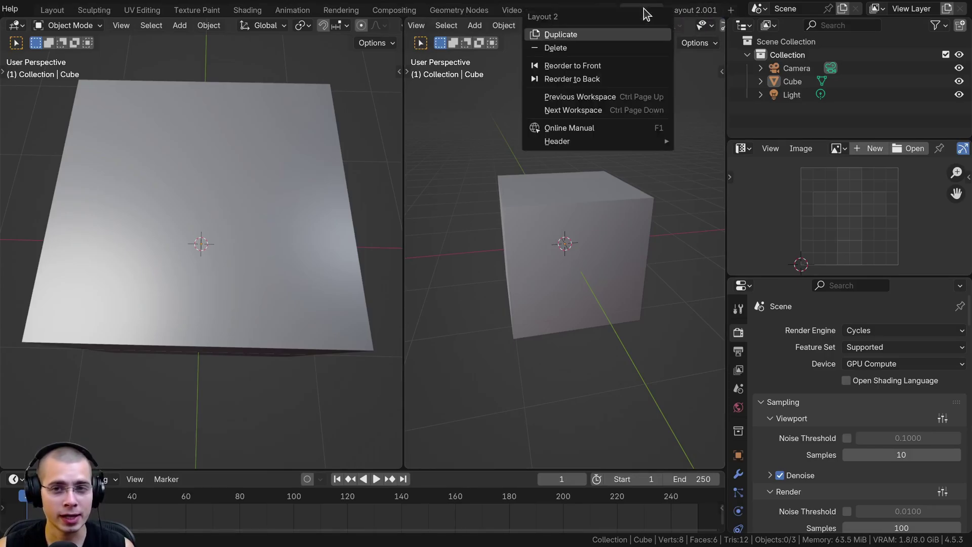
click(588, 48)
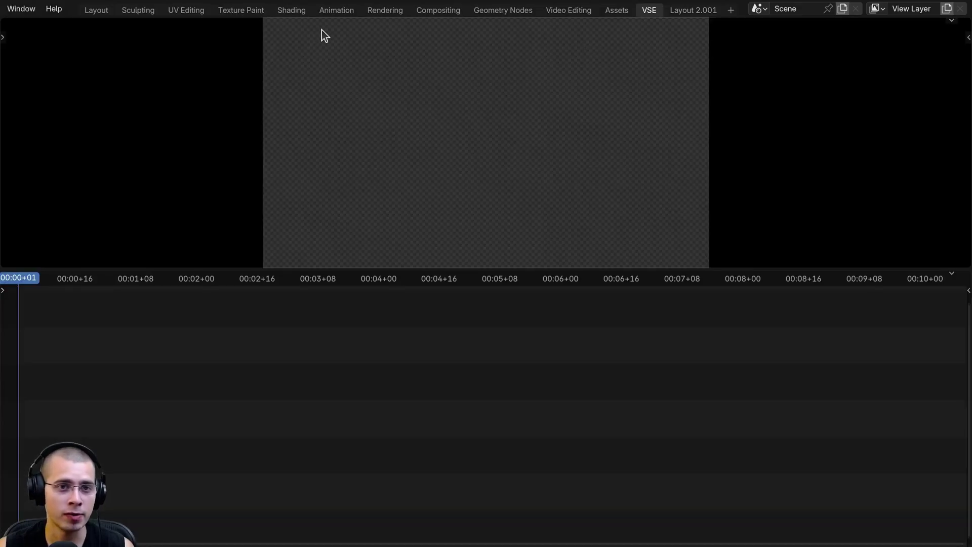
Look through the Shading, Texture Paint, UV Editing and Geometry Nodes workspaces, returning to Texture Paint
click(287, 11)
click(230, 15)
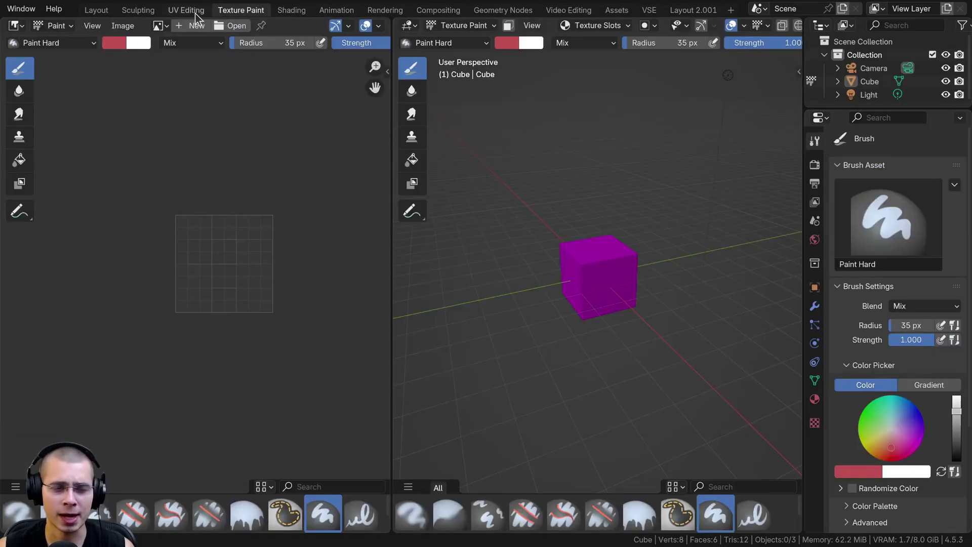
click(188, 11)
click(233, 11)
click(494, 13)
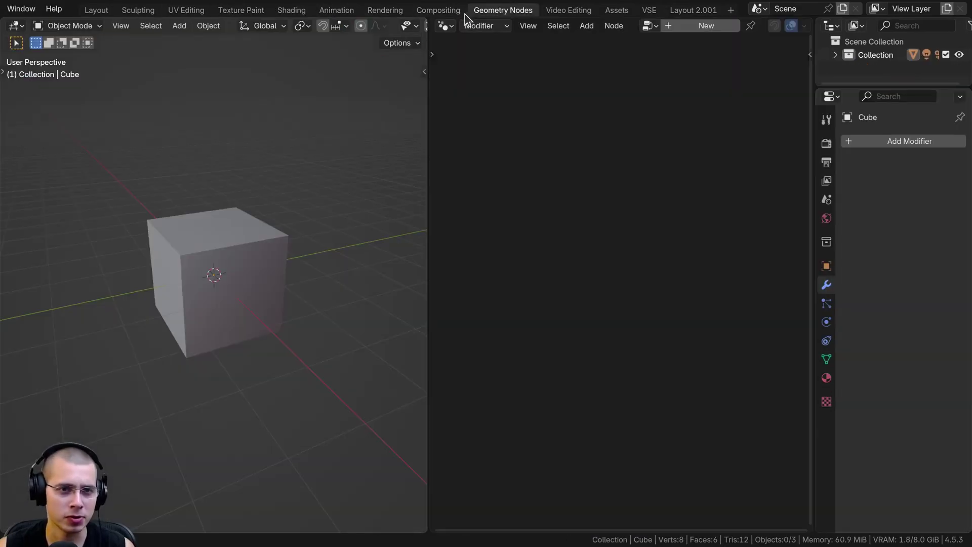
click(253, 14)
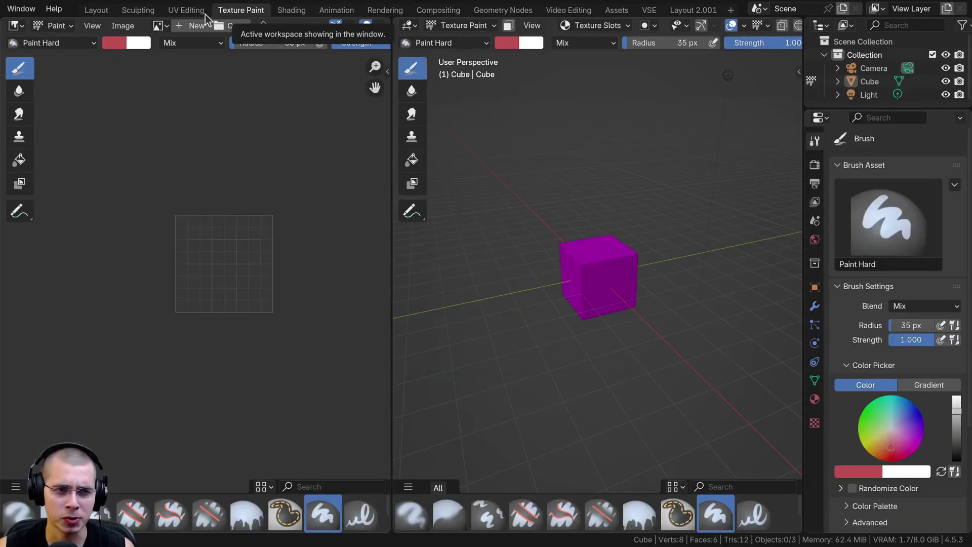
Delete the Sculpting workspace
click(146, 13)
right_click(145, 12)
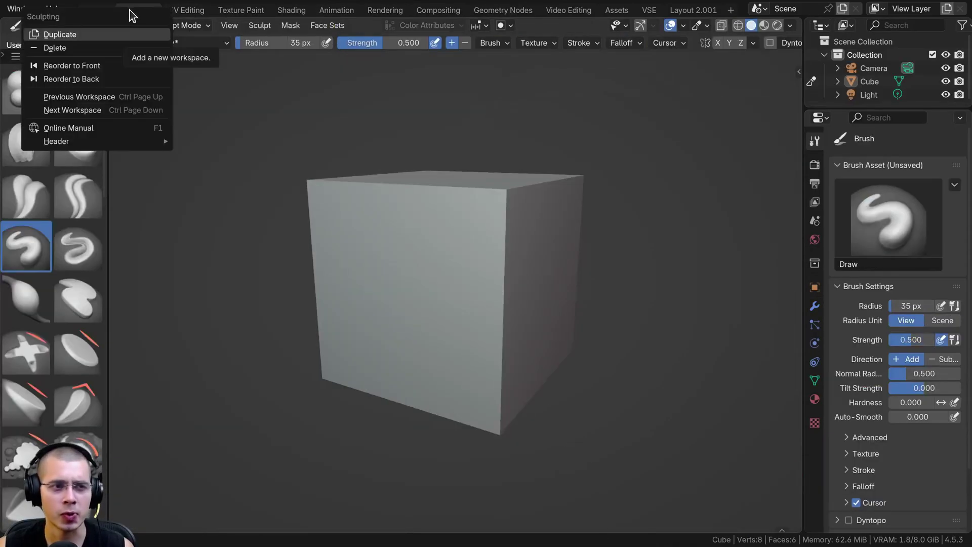
click(101, 47)
Switch to the Layout 2.001 workspace and reorder it to the front of the workspace list
click(682, 11)
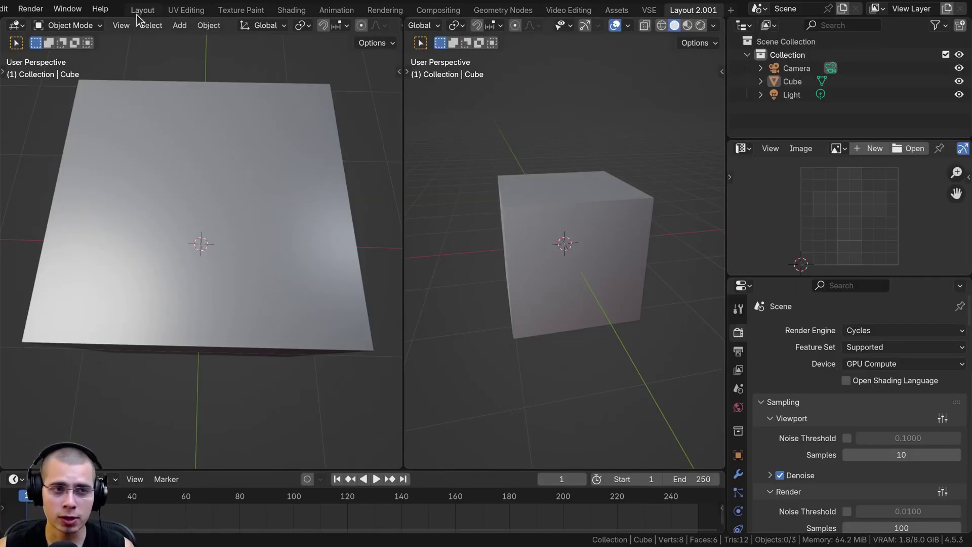
right_click(692, 11)
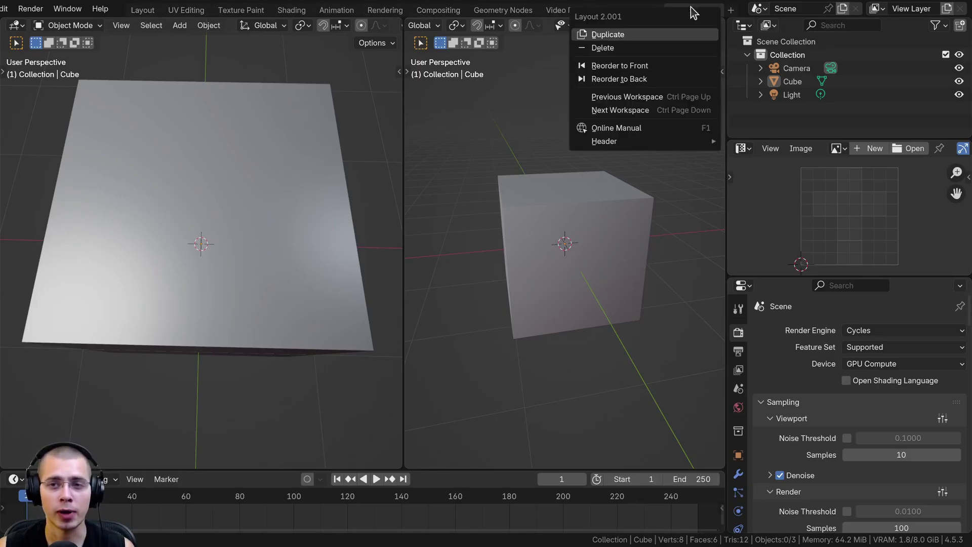
click(611, 66)
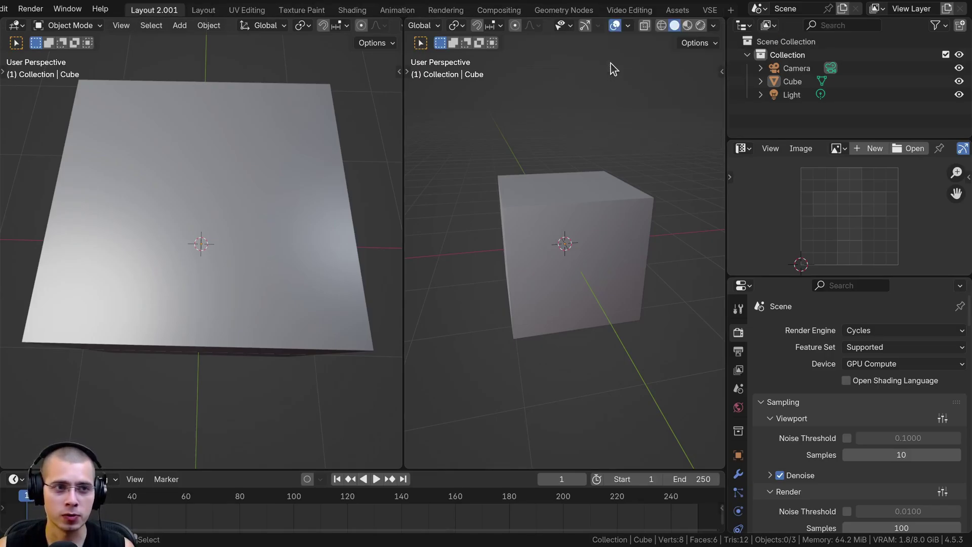
Rename the Layout 2.001 workspace as Layout 2
double_click(152, 10)
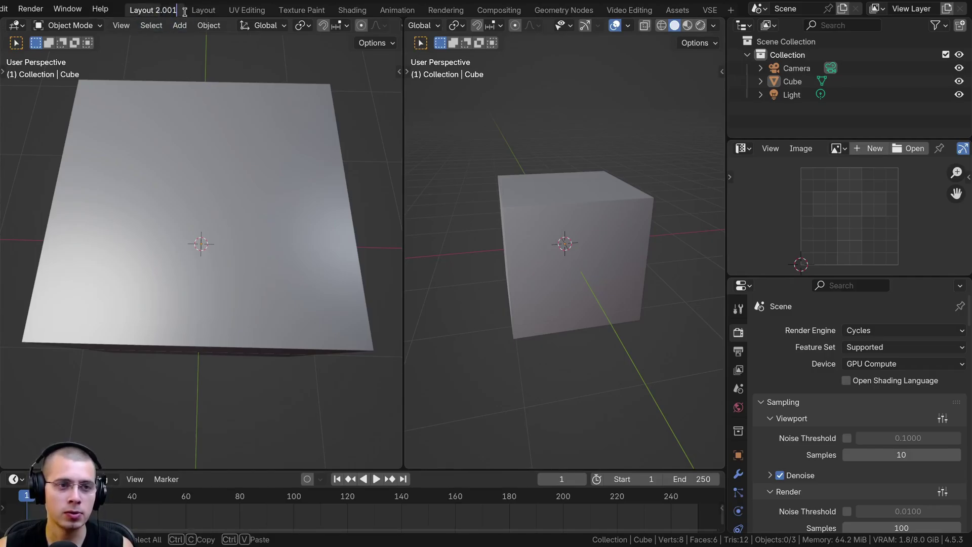
key(BackSpace)
key(BackSpace)
key(BackSpace)
key(BackSpace)
key(Return)
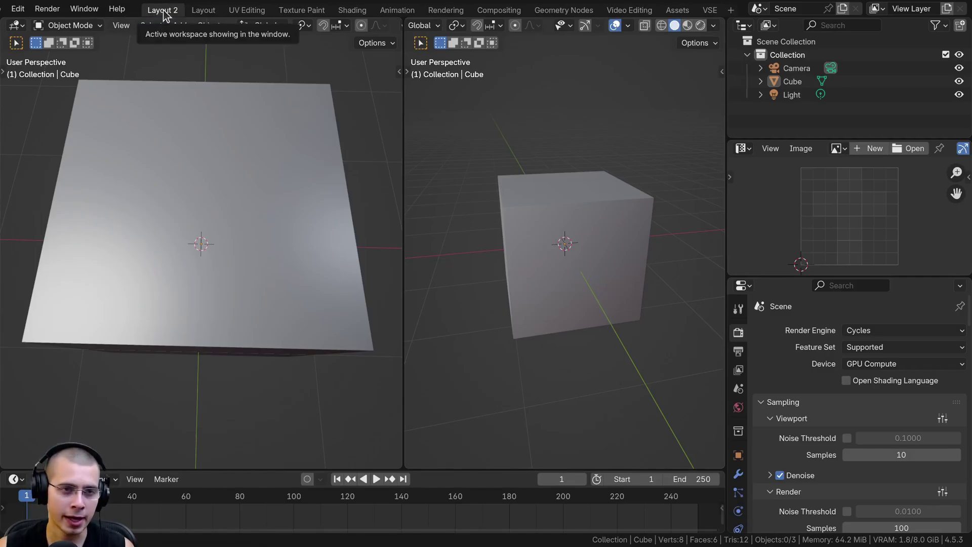
Reorder the Layout workspace to the front, ahead of Layout 2
click(202, 12)
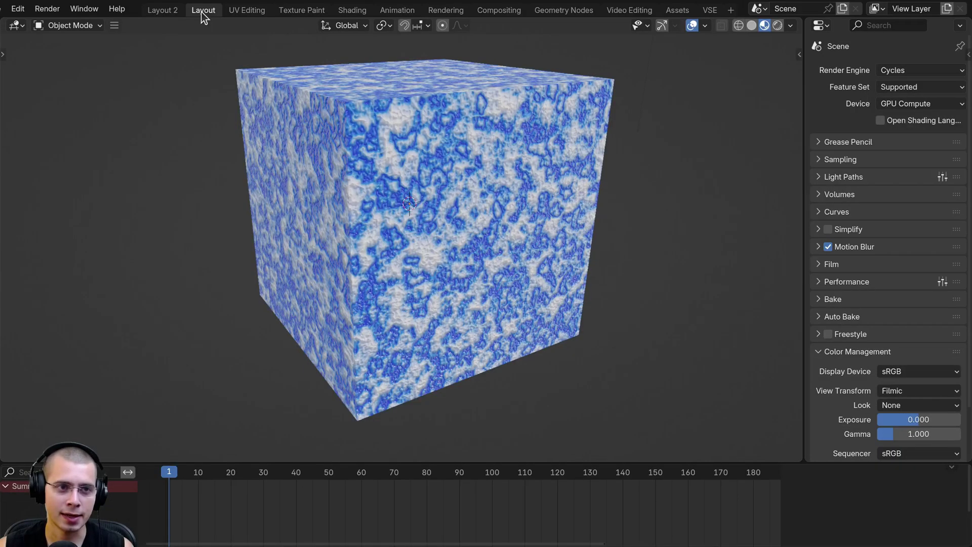
right_click(203, 16)
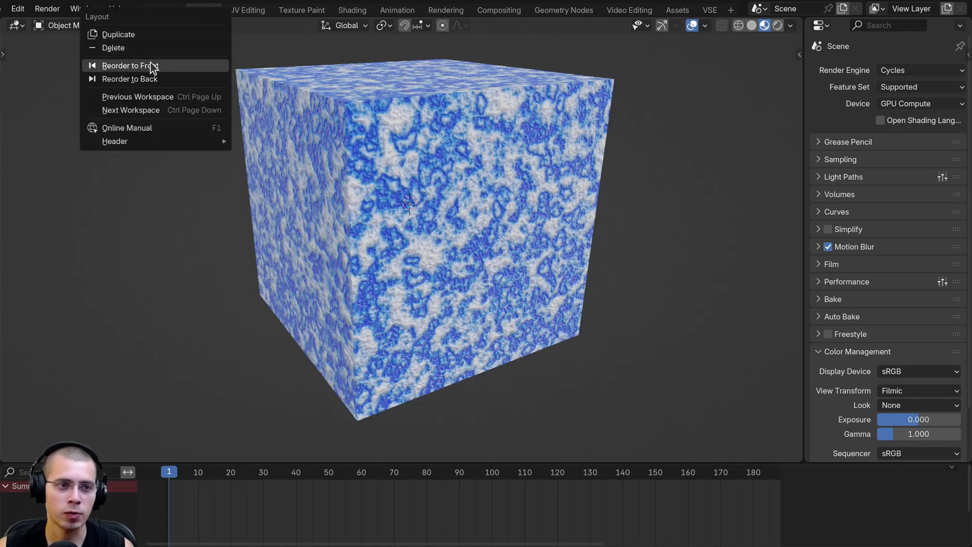
click(152, 66)
Switch back and forth between the Layout and Layout 2 workspaces to compare them, finishing on Layout 2
click(195, 12)
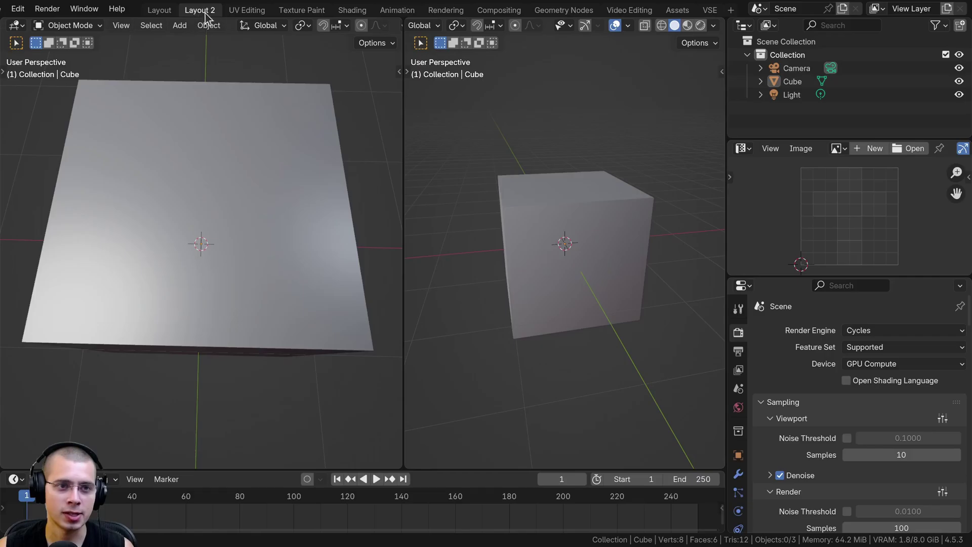
click(161, 10)
click(202, 10)
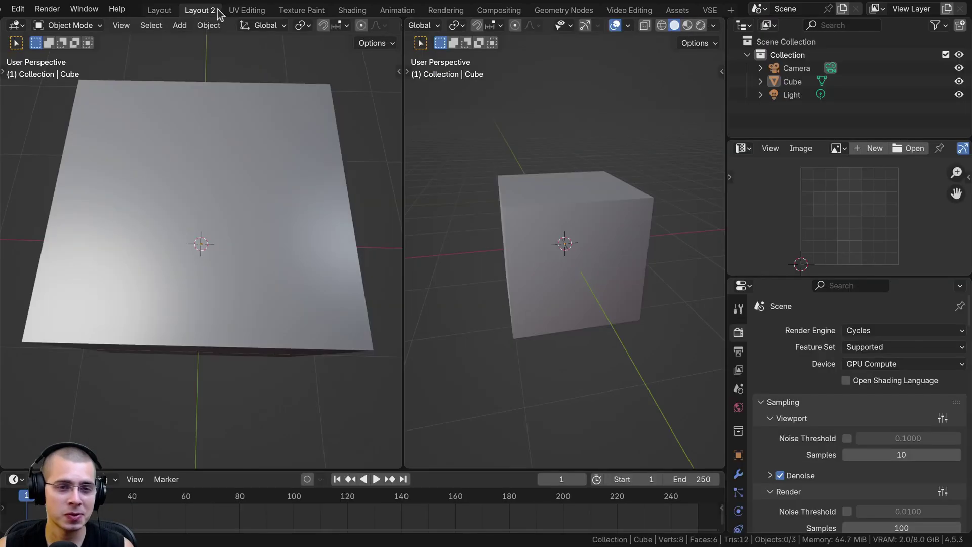
click(159, 11)
scroll(415, 102, down, 3)
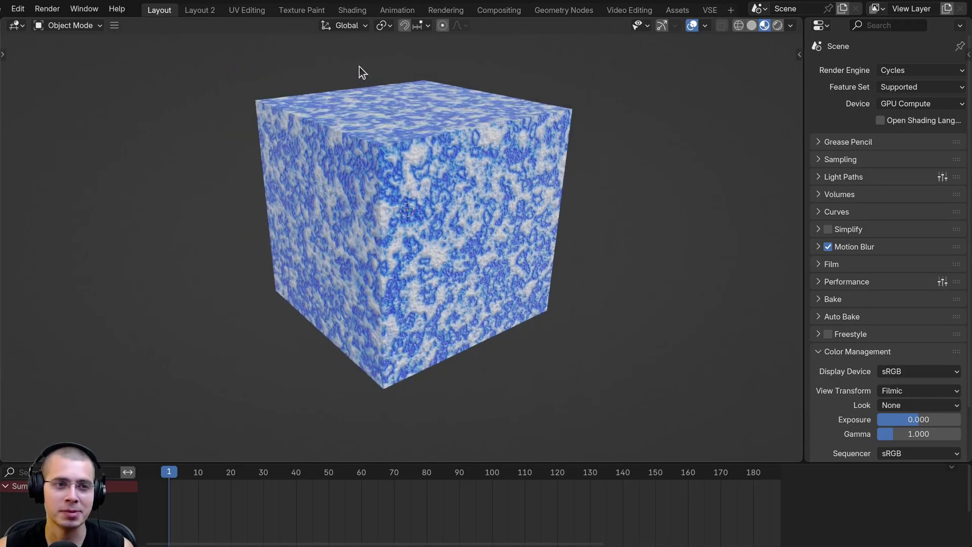
click(195, 12)
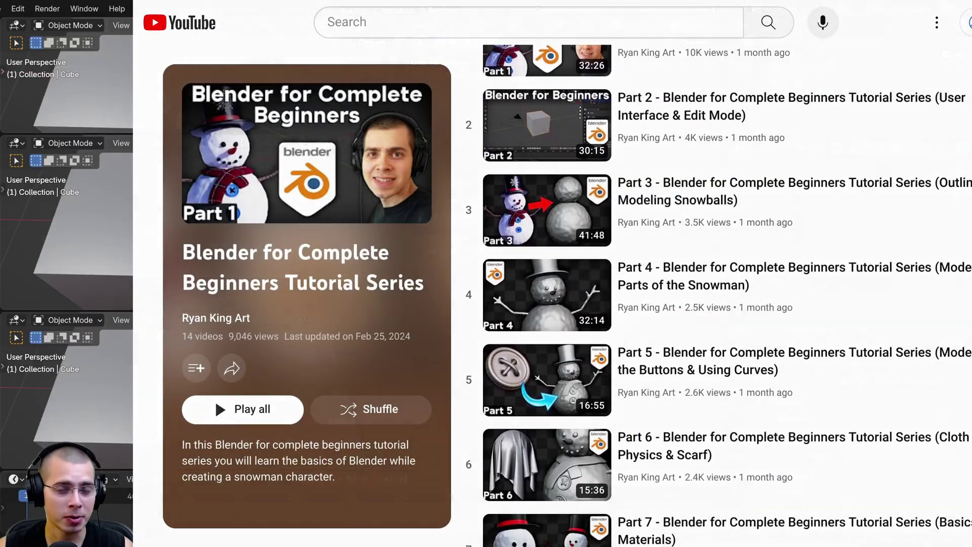